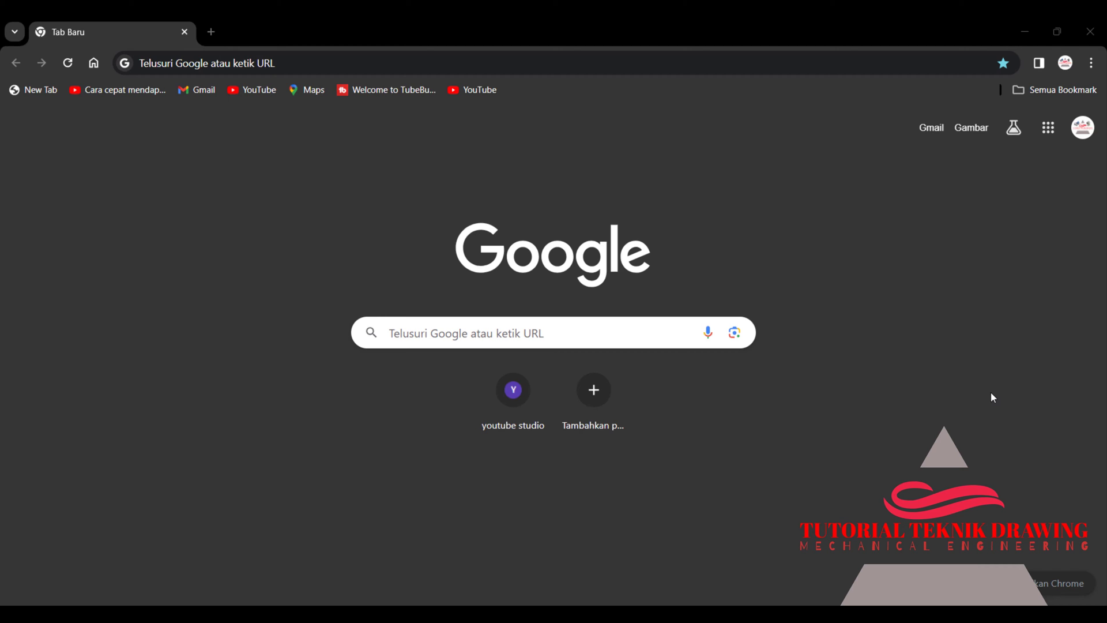
Step: Recall the earlier 'download autocad' search and change the query to 'download autocad 2025'
left_click(242, 63)
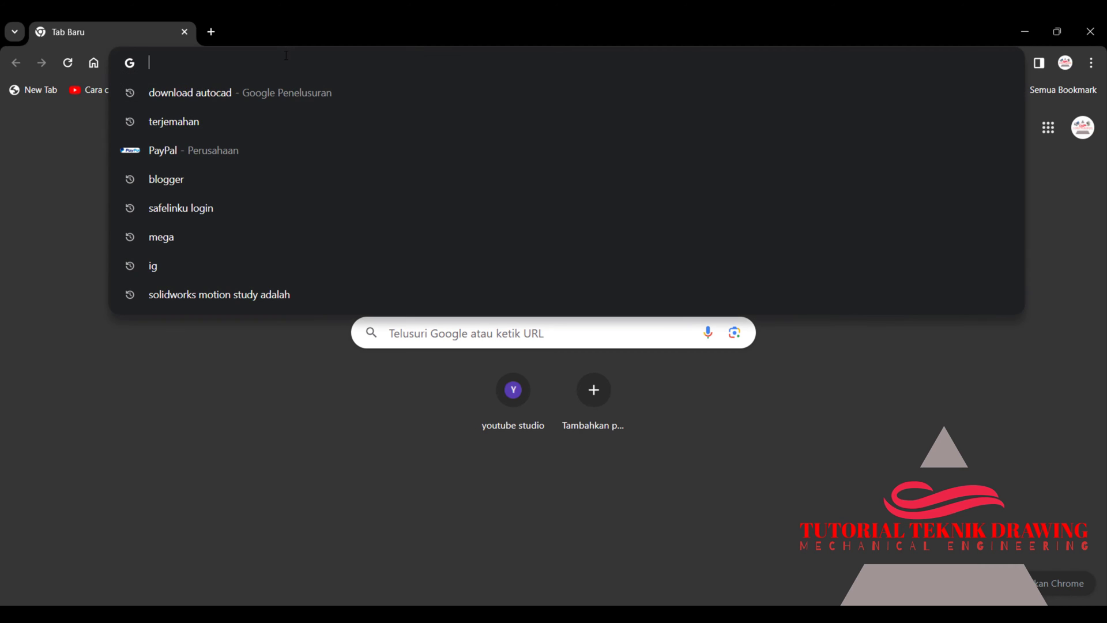
left_click(224, 95)
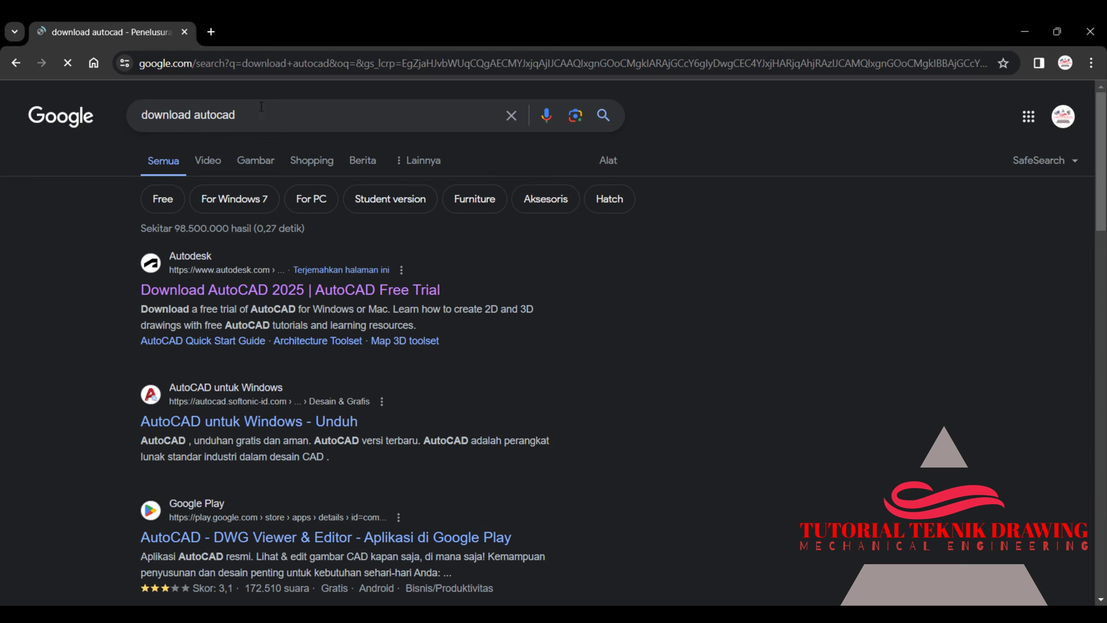
left_click(261, 114)
type("20")
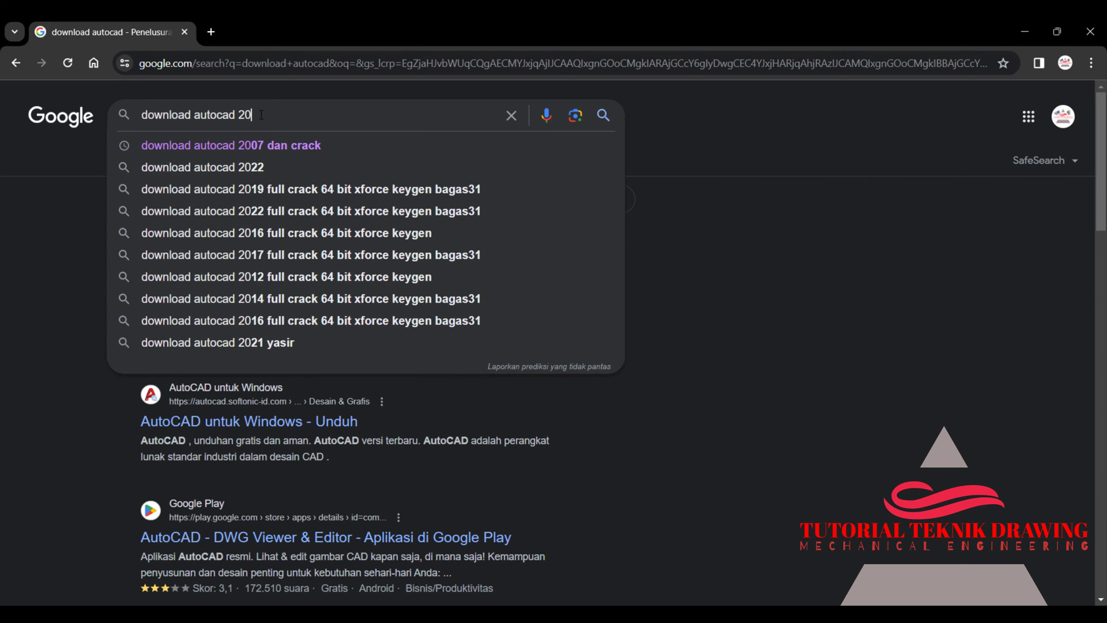
type("5")
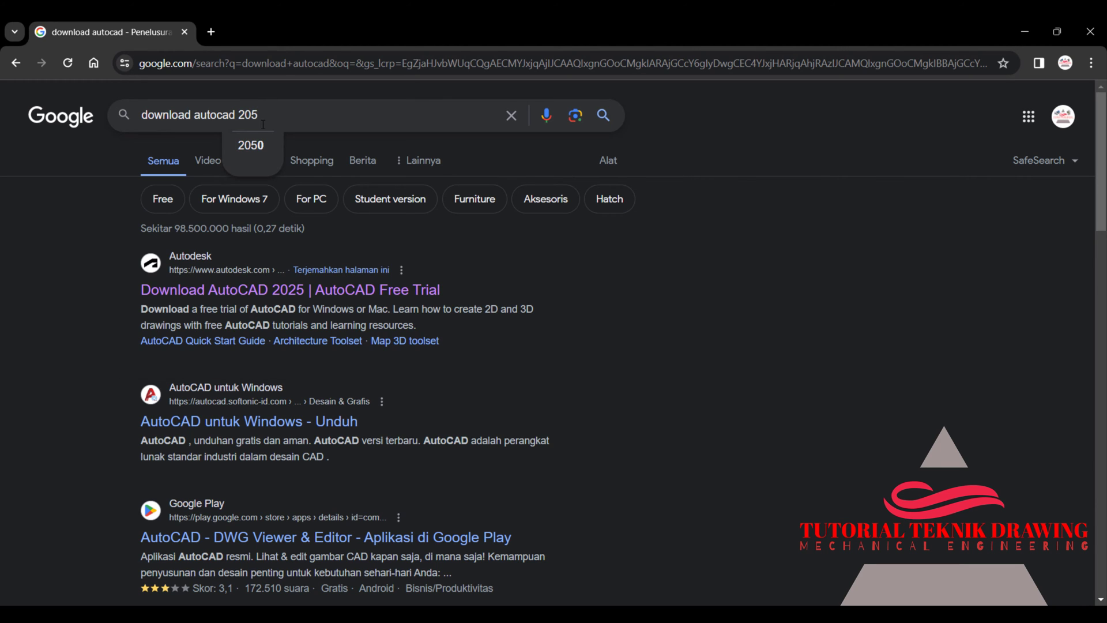
key("BackSpace")
type("25")
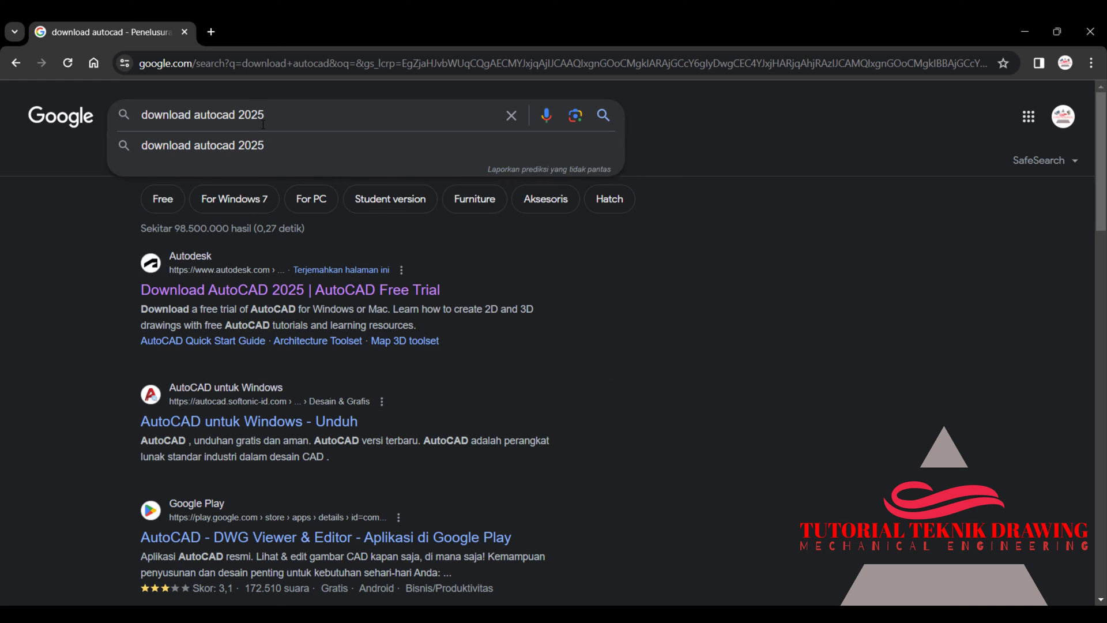
Step: Run the search and open the Autodesk AutoCAD 2025 free-trial result in a new tab
key("Return")
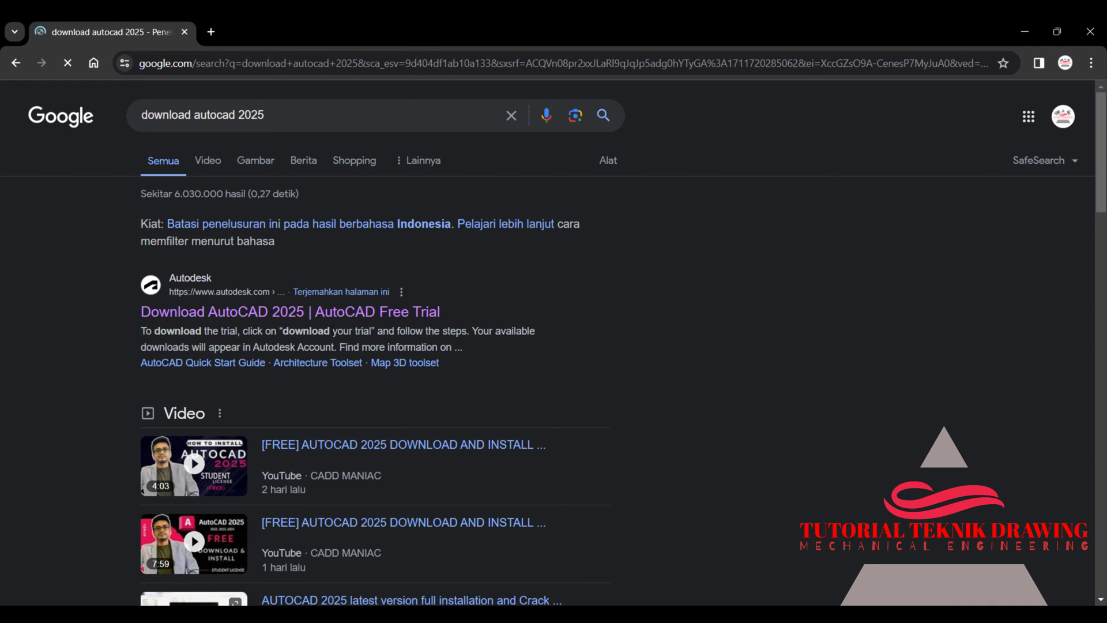
right_click(293, 327)
left_click(321, 328)
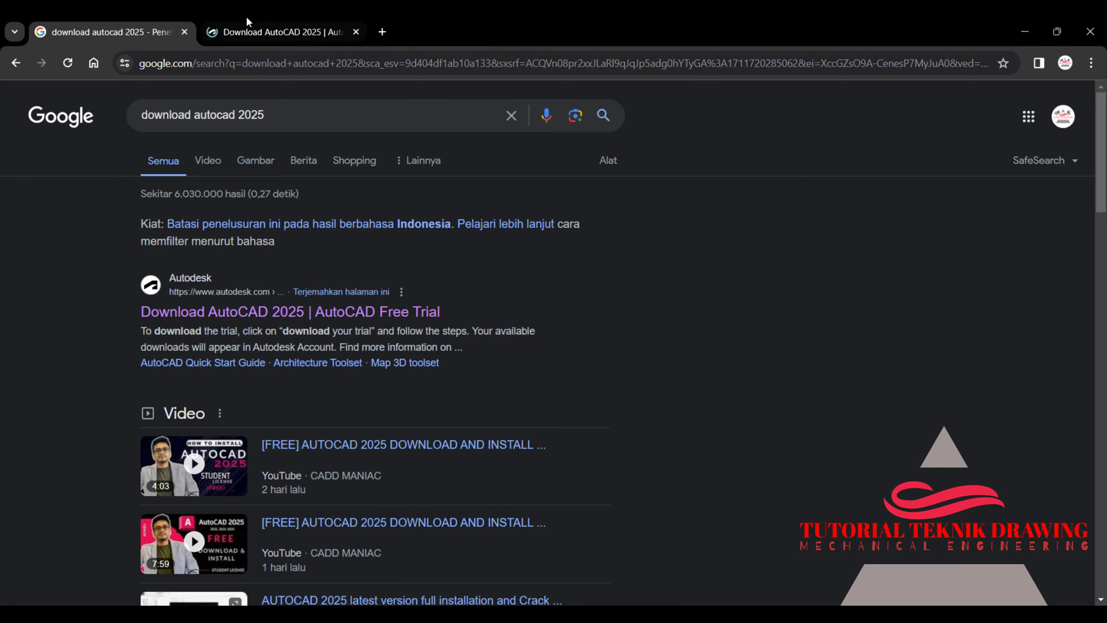
Step: On the AutoCAD free-trial page, open Download free trial in a new tab and reach the questionnaire
left_click(247, 20)
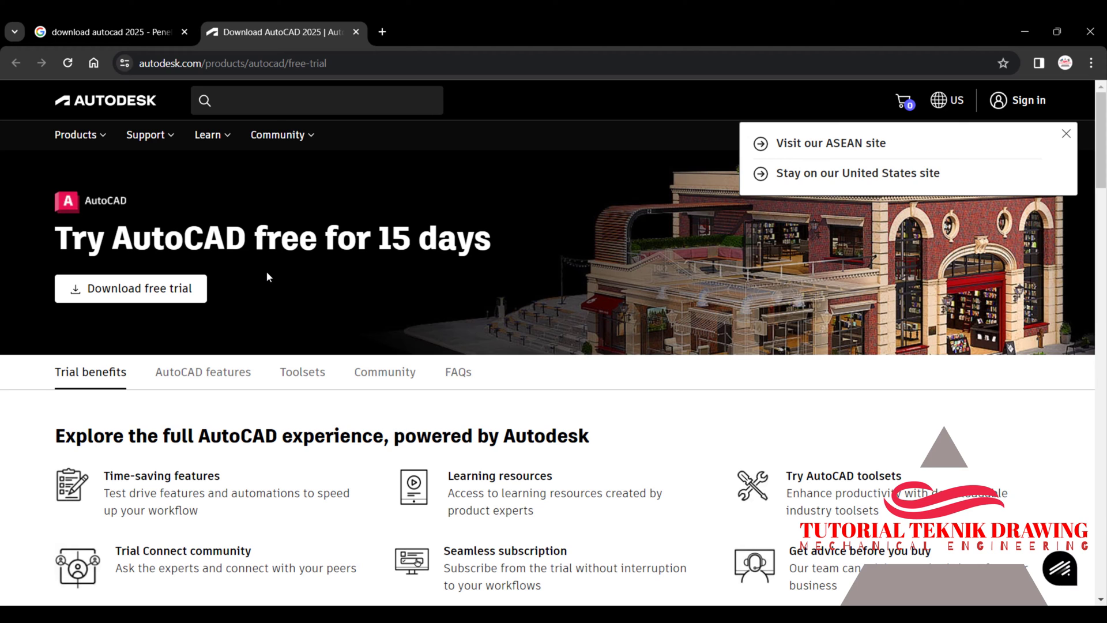
left_click(144, 297)
right_click(143, 297)
left_click(176, 309)
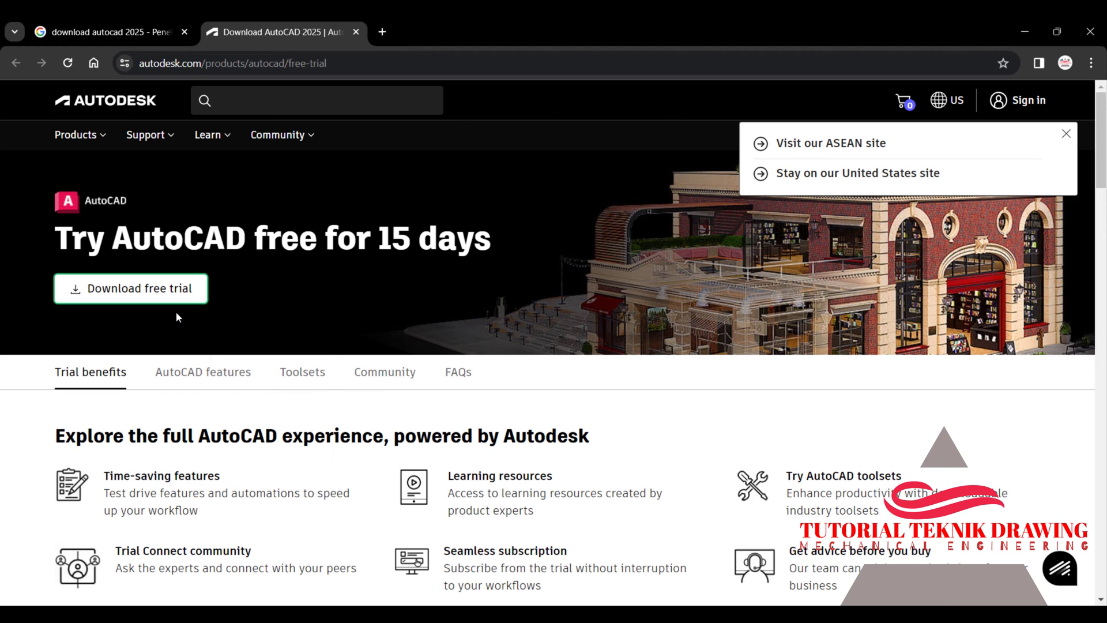
left_click(492, 18)
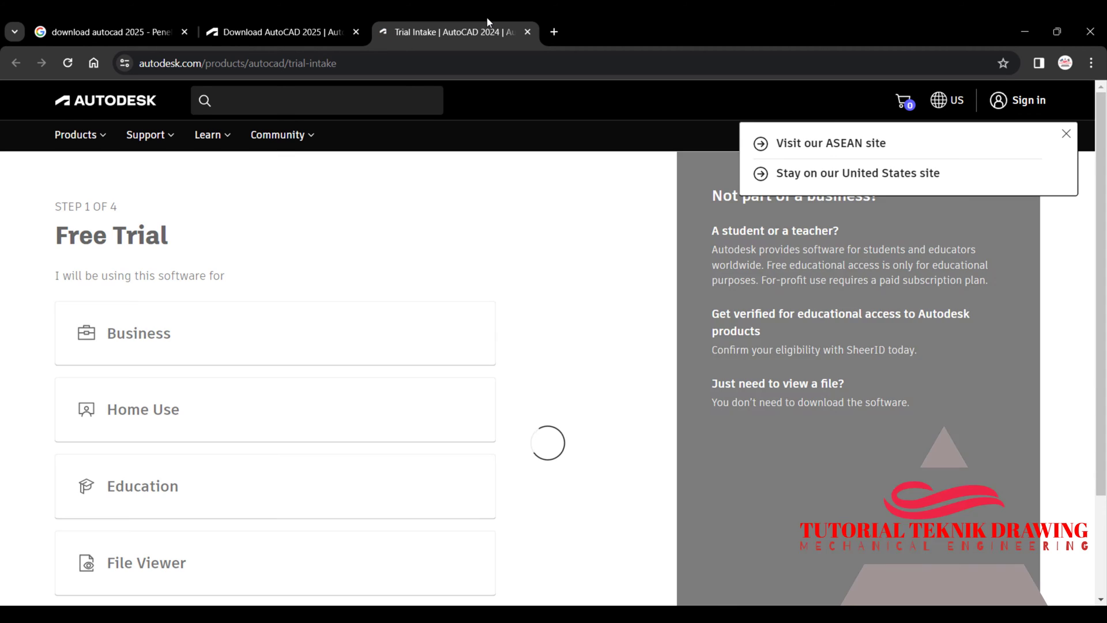
left_click(285, 20)
left_click(473, 26)
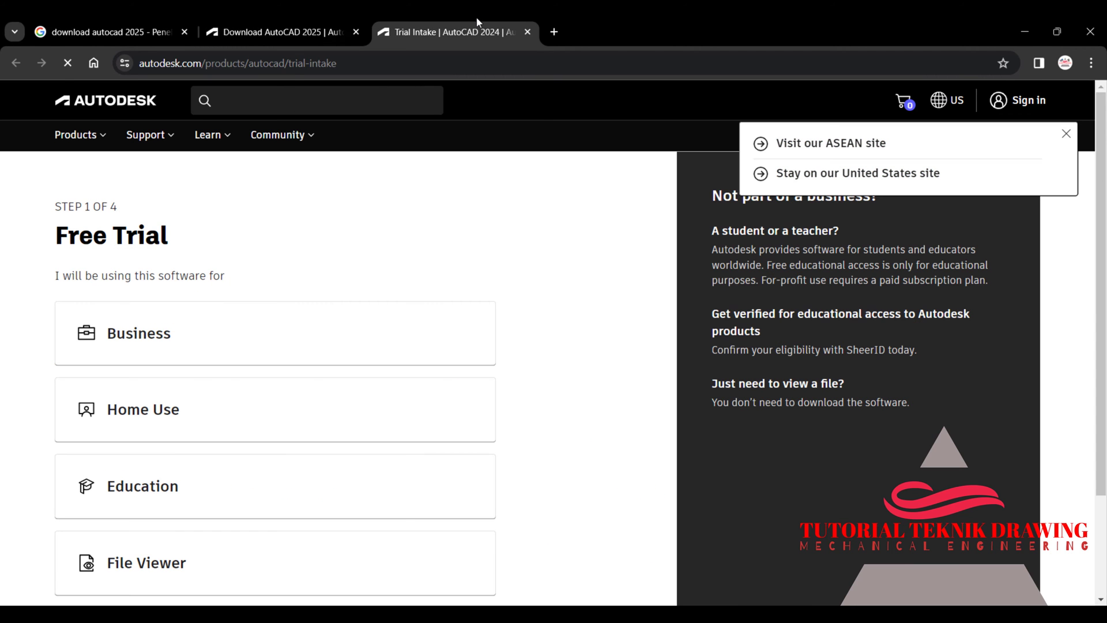
Step: Dismiss the regional site popup, choose Education as intended use, and continue to Educational Community
left_click(1066, 134)
scroll(193, 191, "down", 2)
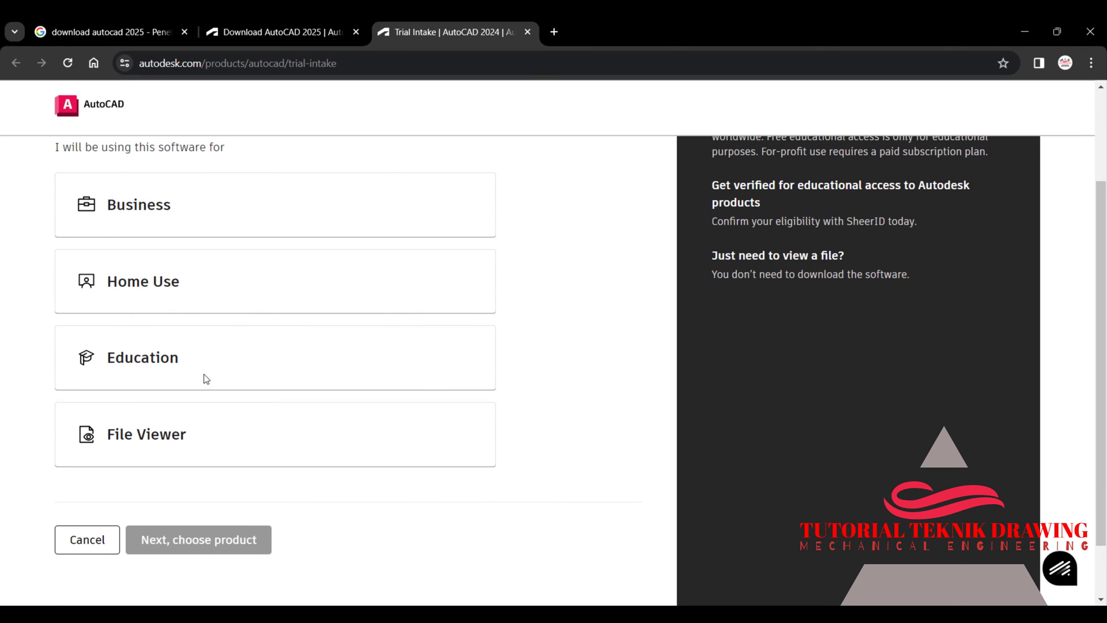
left_click(134, 369)
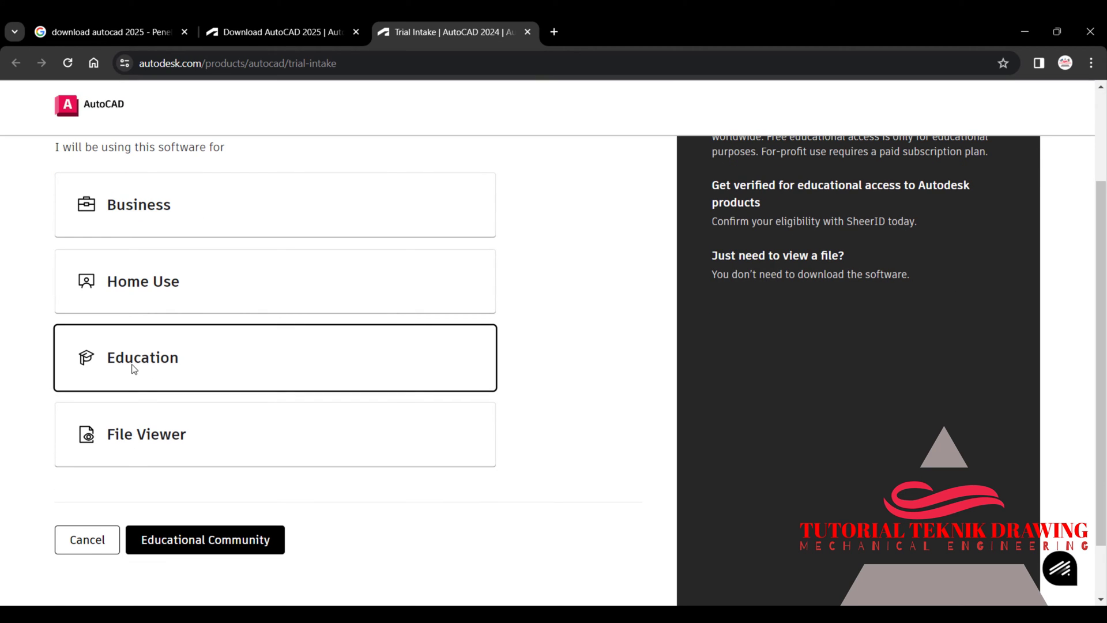
left_click(238, 542)
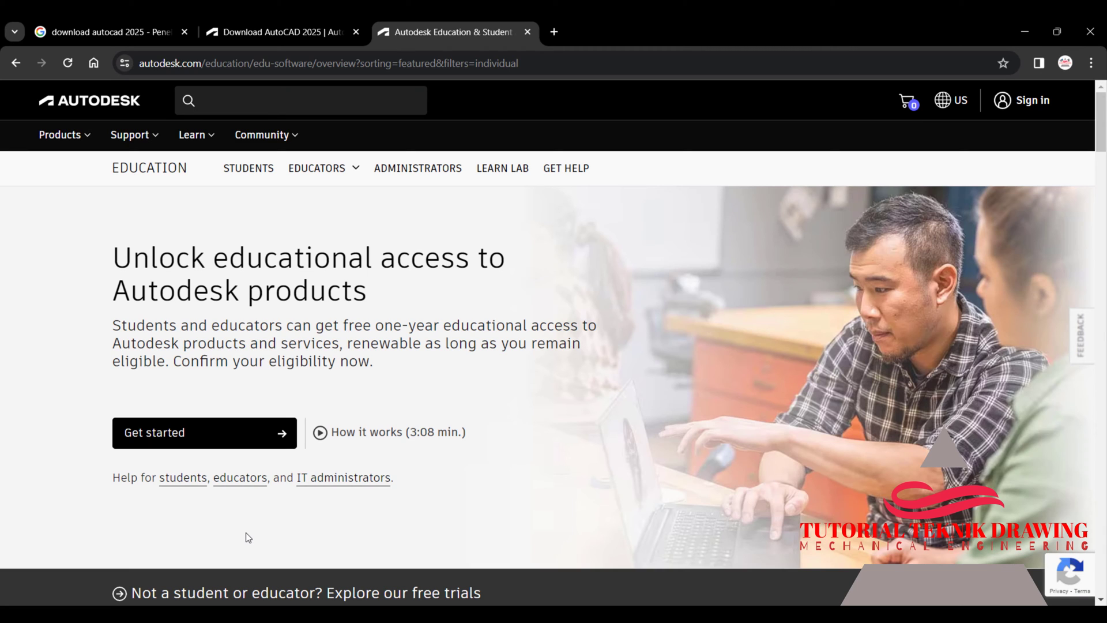
Step: Start education sign-up with the saved account e-mail and accept the Autodesk privacy statement
left_click(178, 435)
left_click(219, 418)
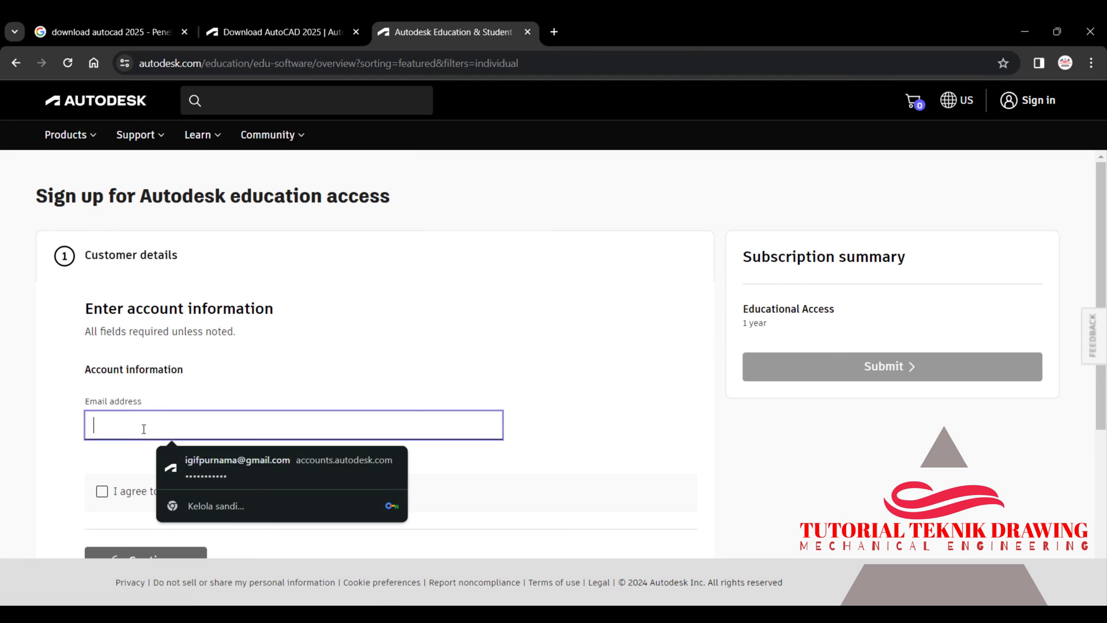
left_click(199, 456)
left_click(102, 492)
scroll(267, 427, "down", 4)
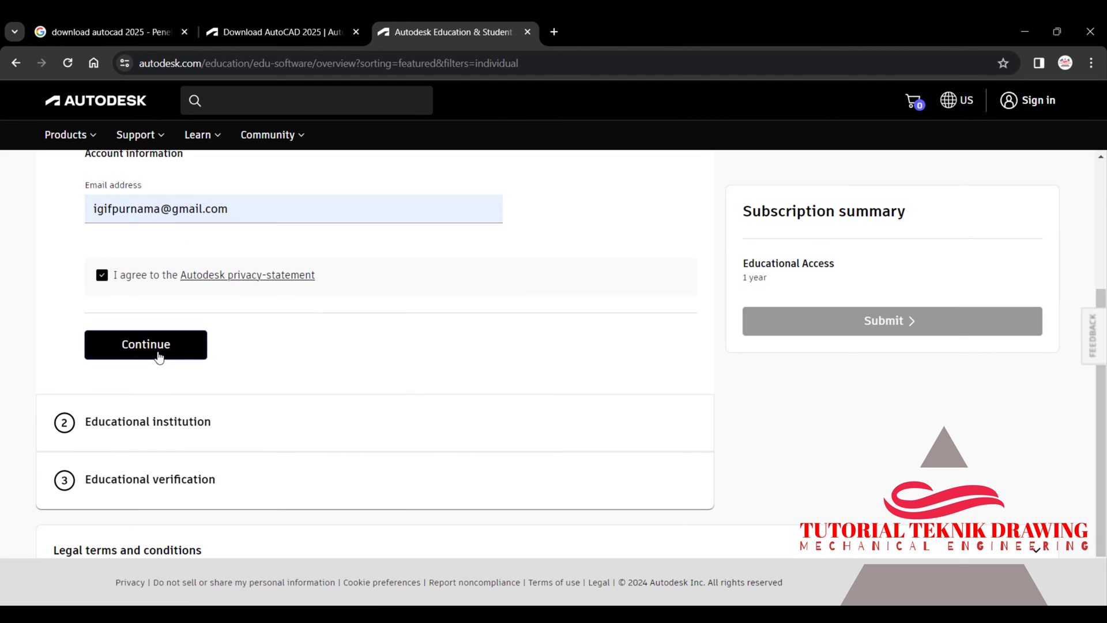
left_click(173, 346)
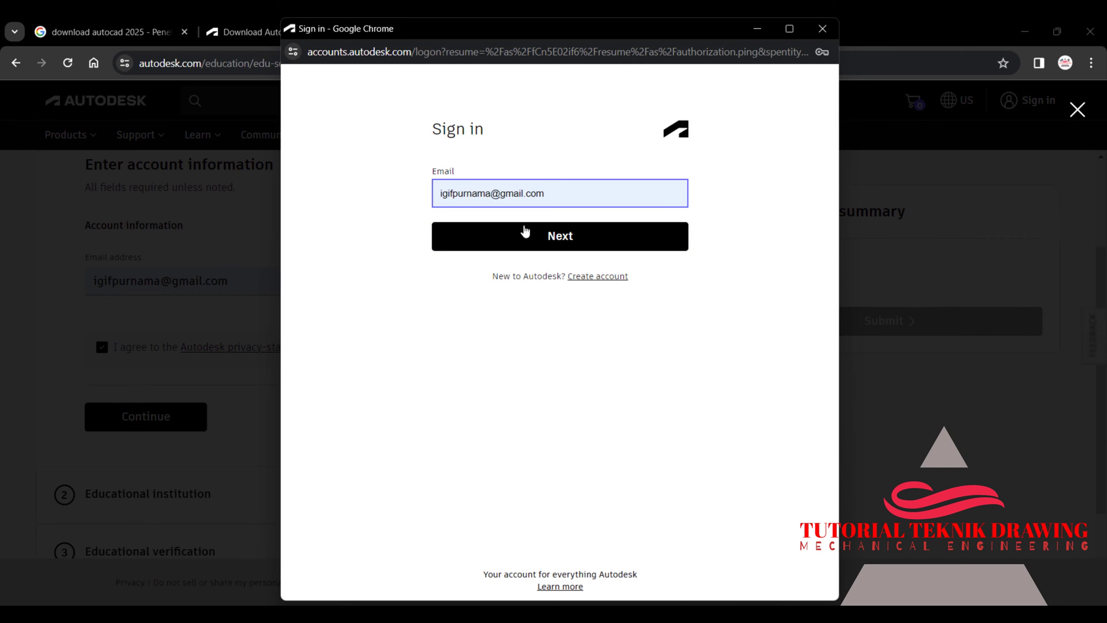
Step: Sign in with the saved password, close Chrome's password warning, and enter the 6-digit verification code
left_click(523, 235)
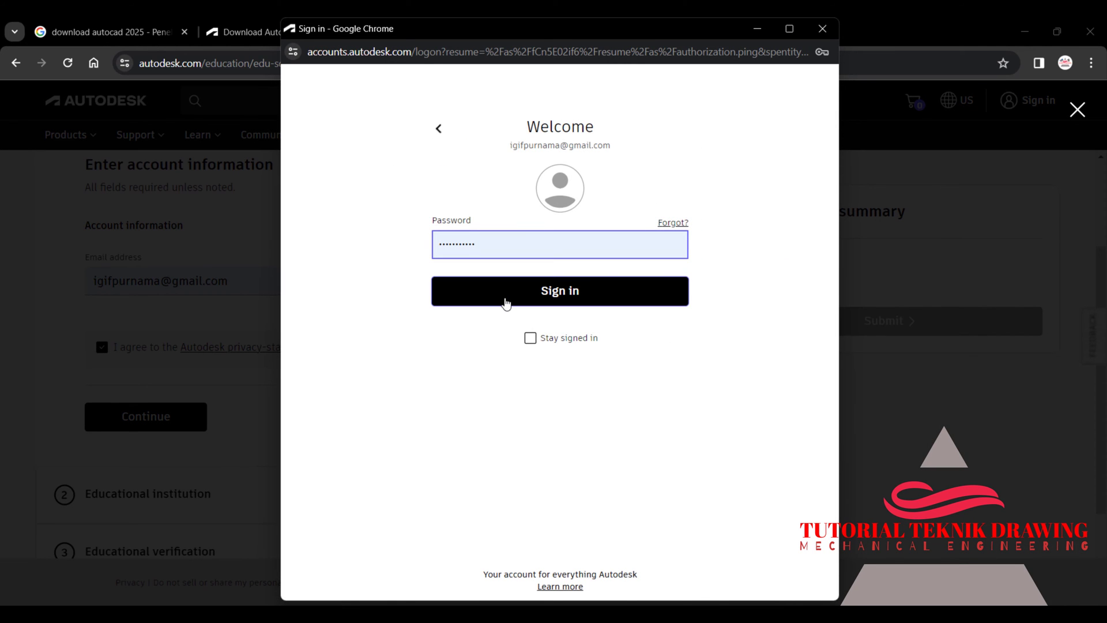
left_click(511, 297)
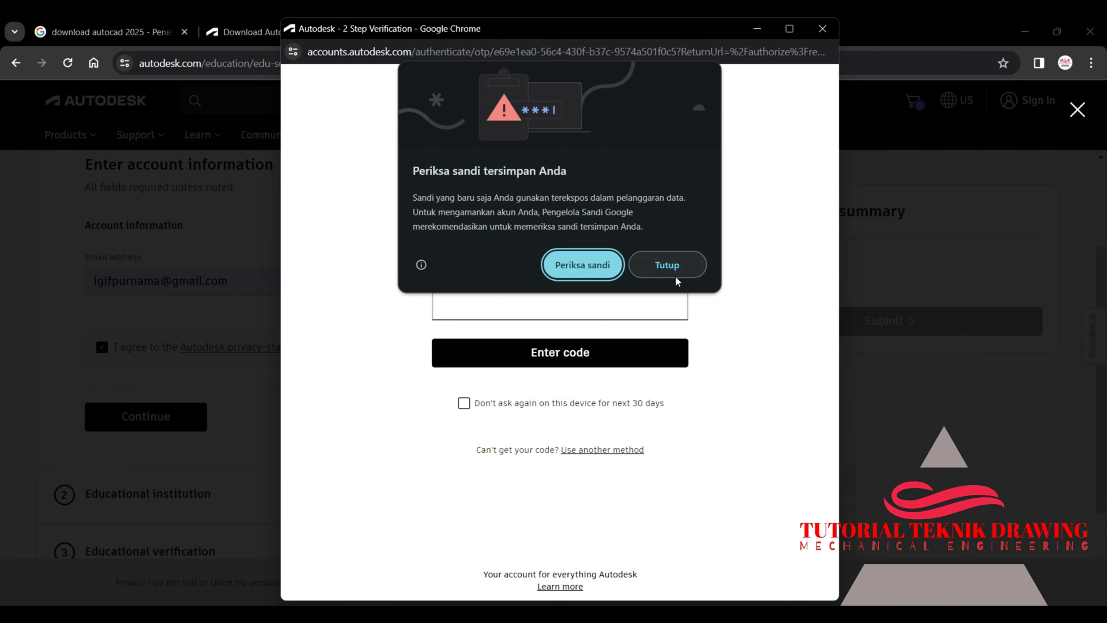
left_click(674, 272)
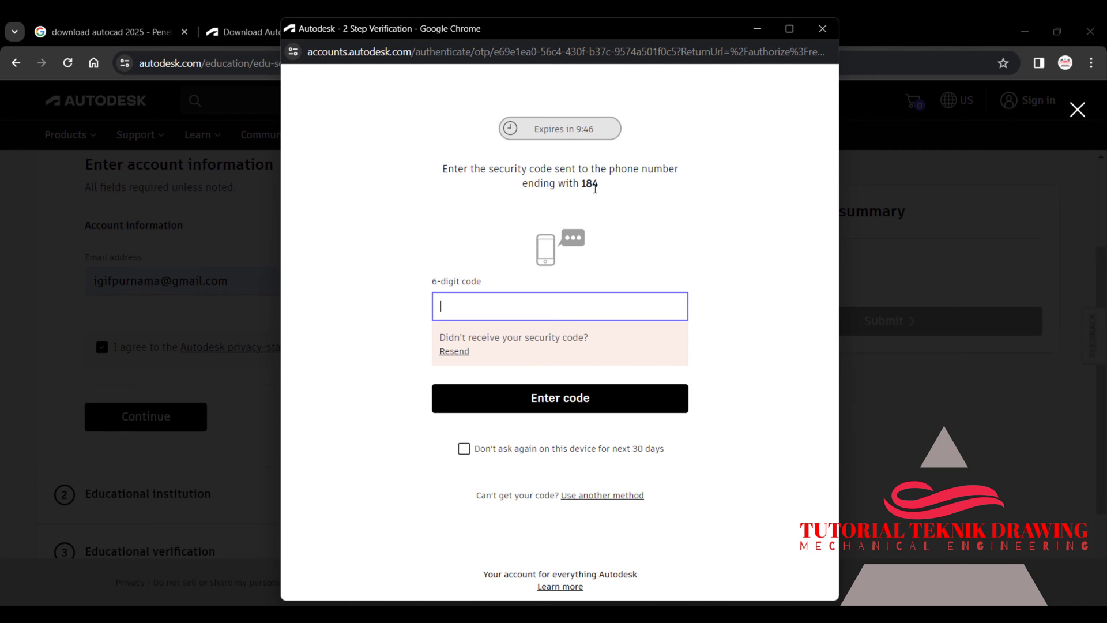
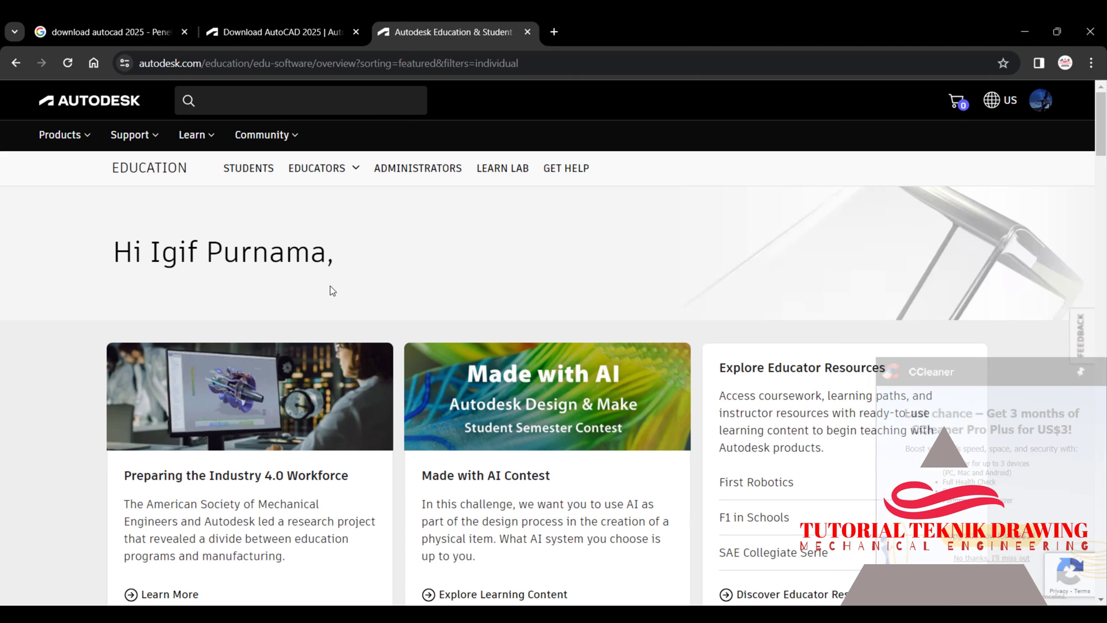
Step: Scroll the education catalog down to the AutoCAD entry in the Individual product list
scroll(330, 285, "down", 3)
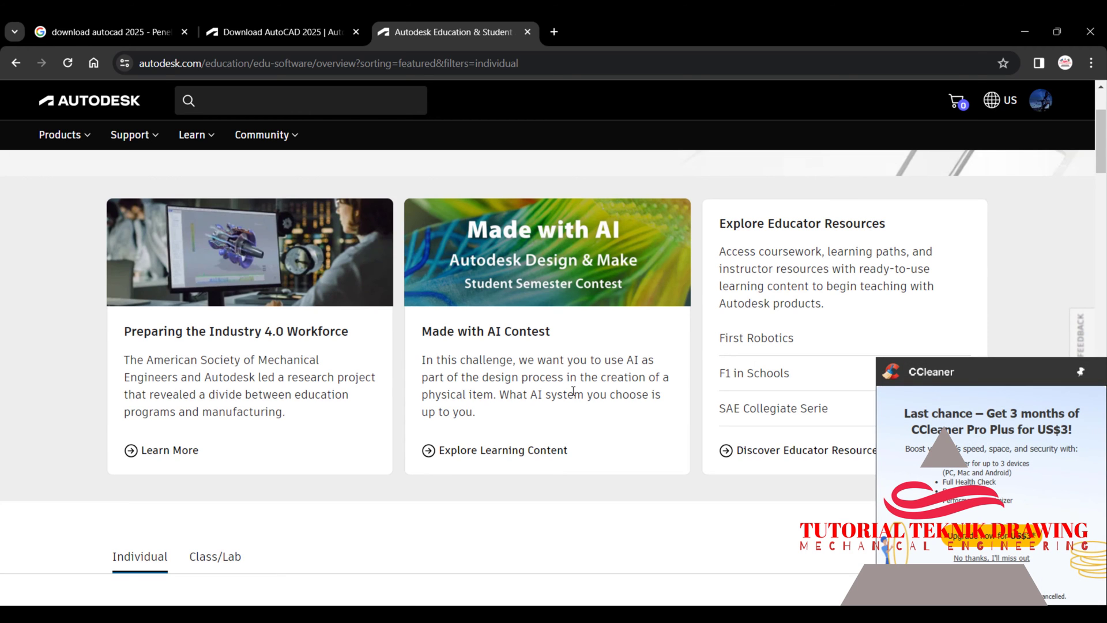
scroll(573, 392, "down", 3)
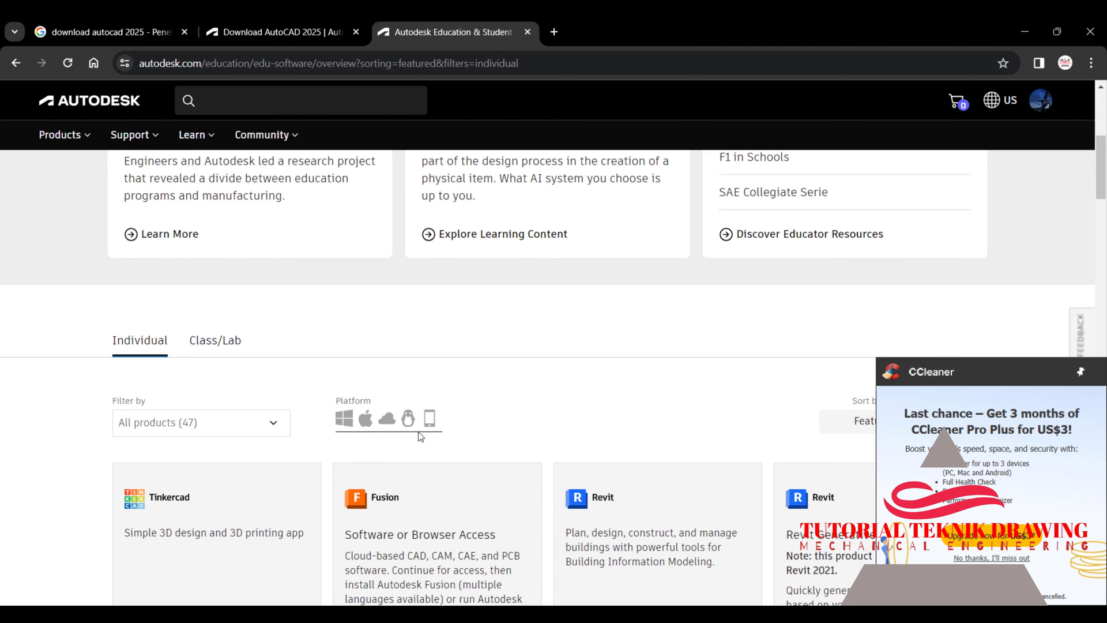
scroll(421, 436, "down", 4)
scroll(413, 415, "down", 4)
scroll(414, 411, "down", 1)
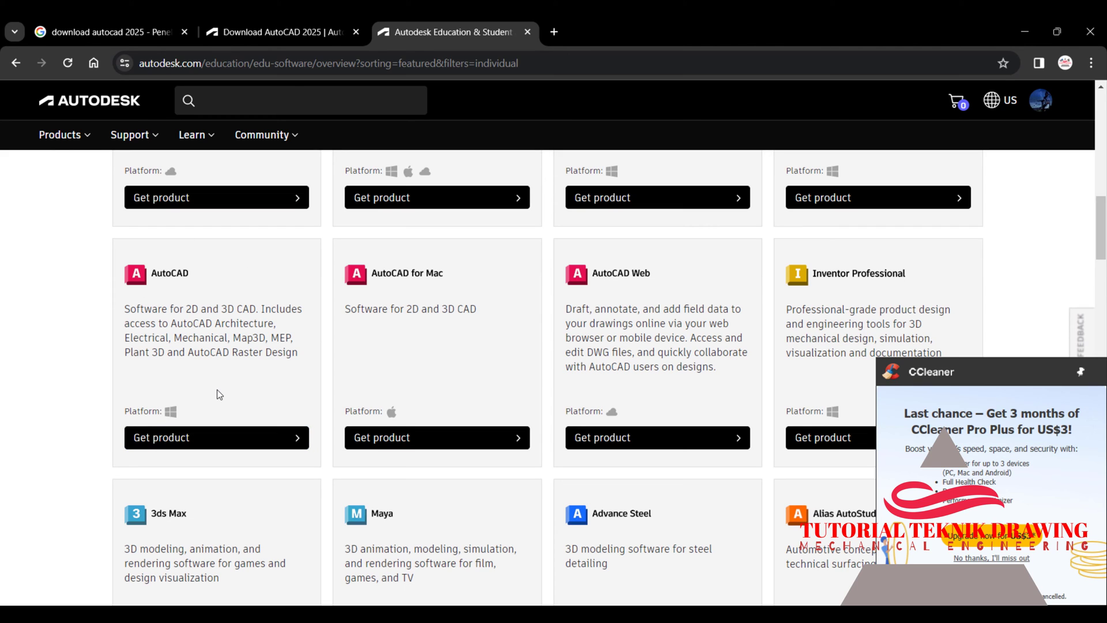
Step: Open AutoCAD's install options and keep version 2025, Windows, and English
left_click(167, 444)
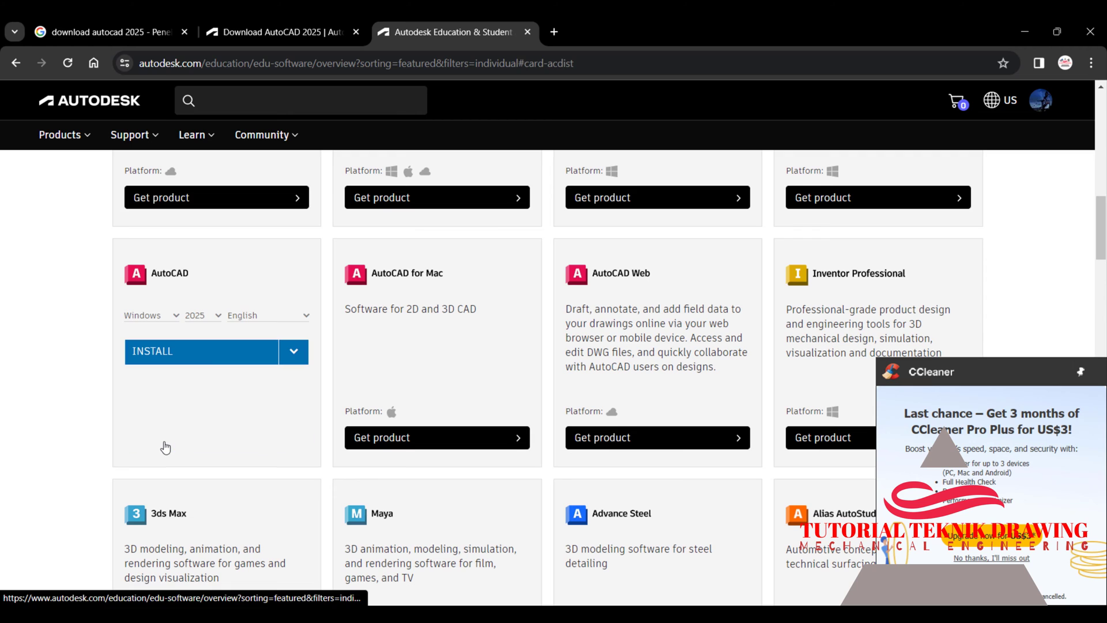
left_click(218, 323)
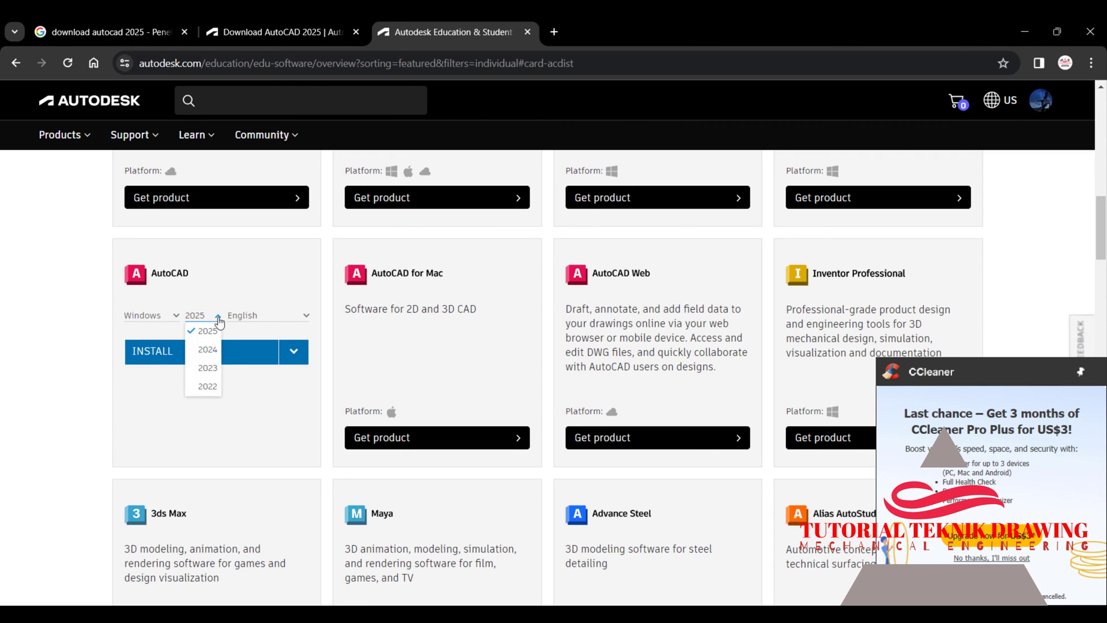
left_click(165, 323)
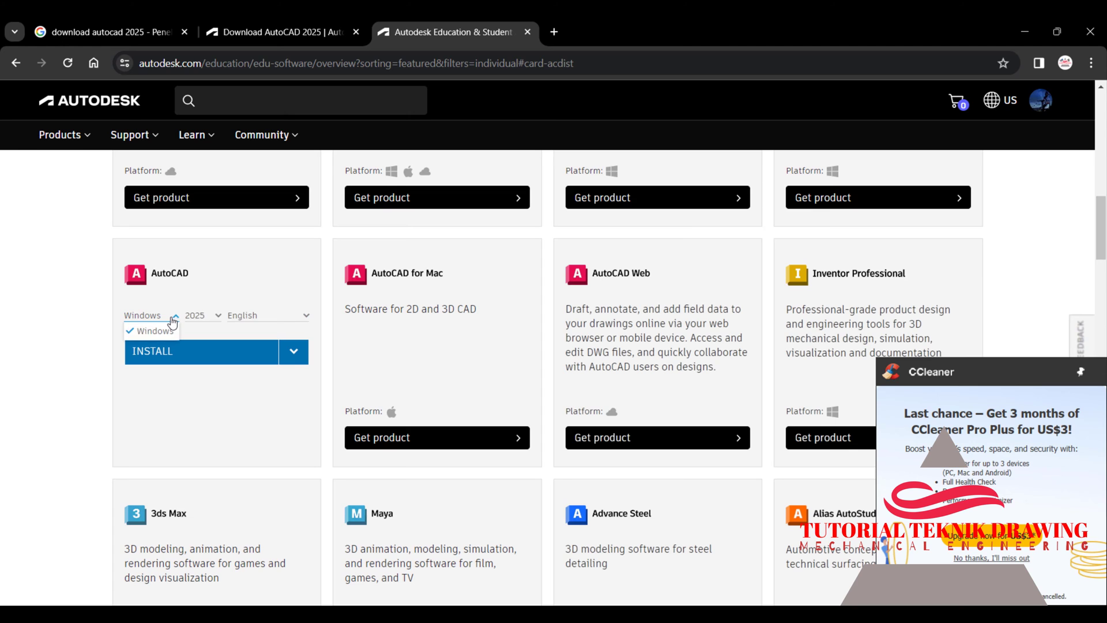
left_click(286, 317)
Step: Install, accept the terms to start the web installer download, and check its progress
left_click(271, 323)
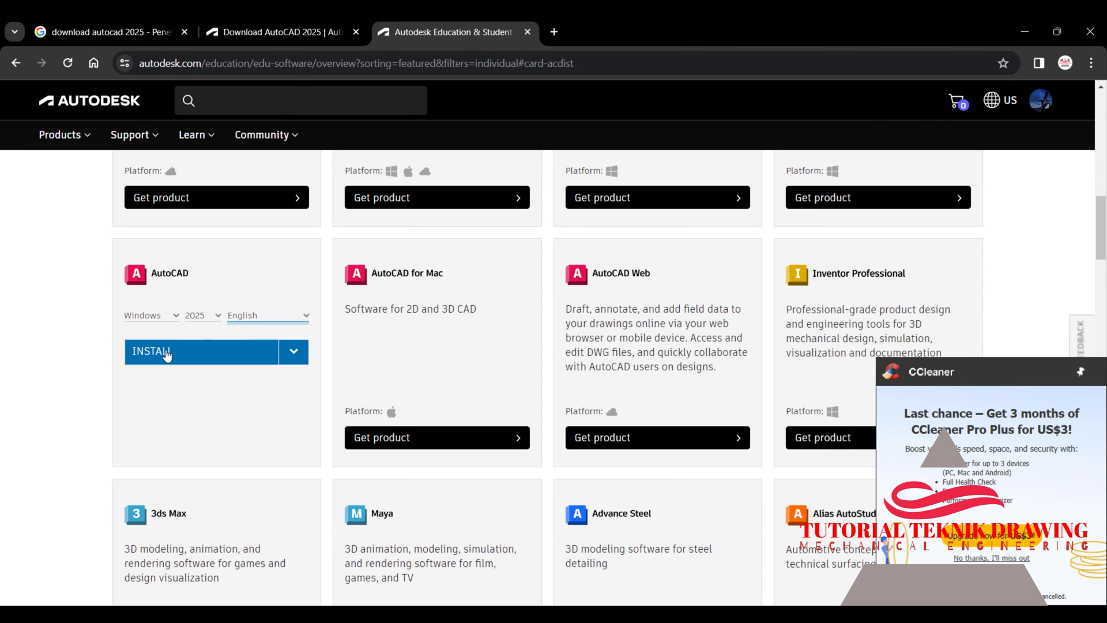
left_click(219, 353)
left_click(280, 399)
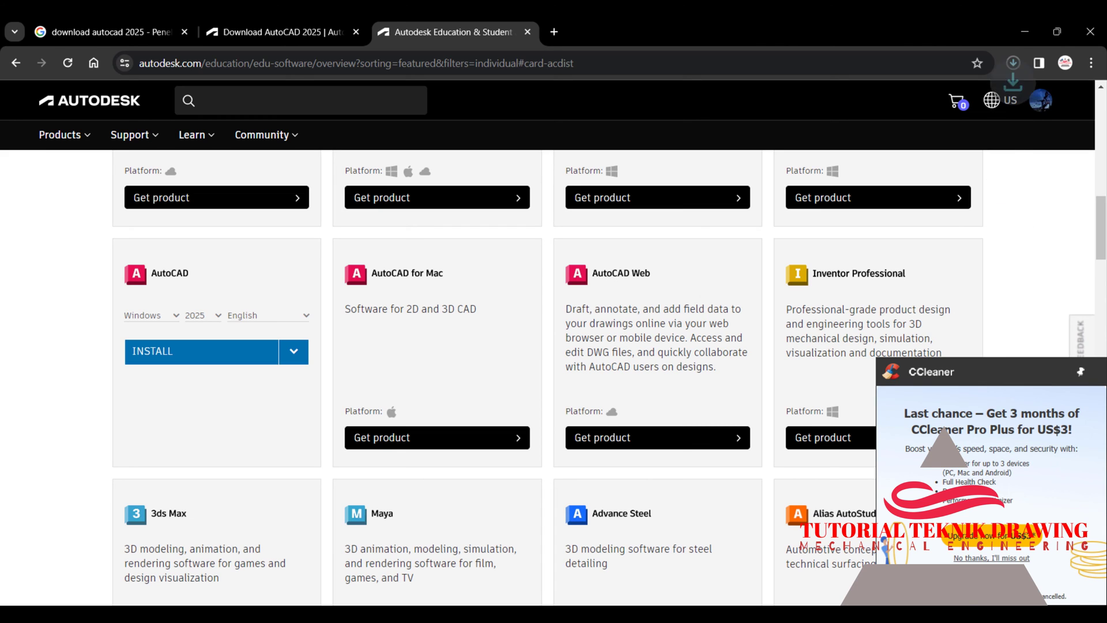
left_click(1013, 62)
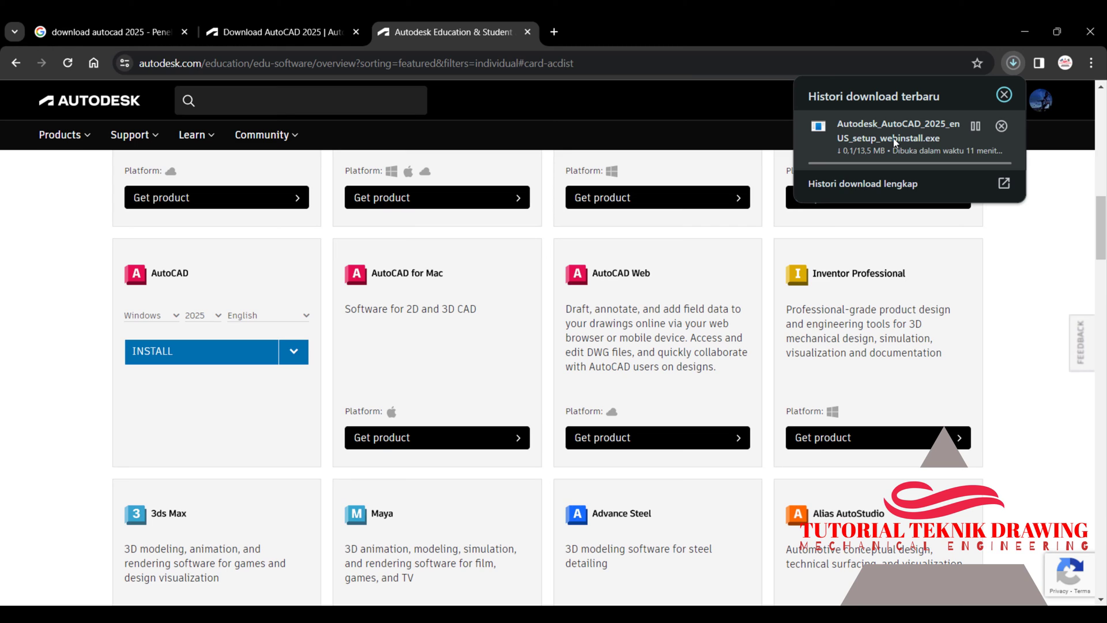
left_click(1010, 291)
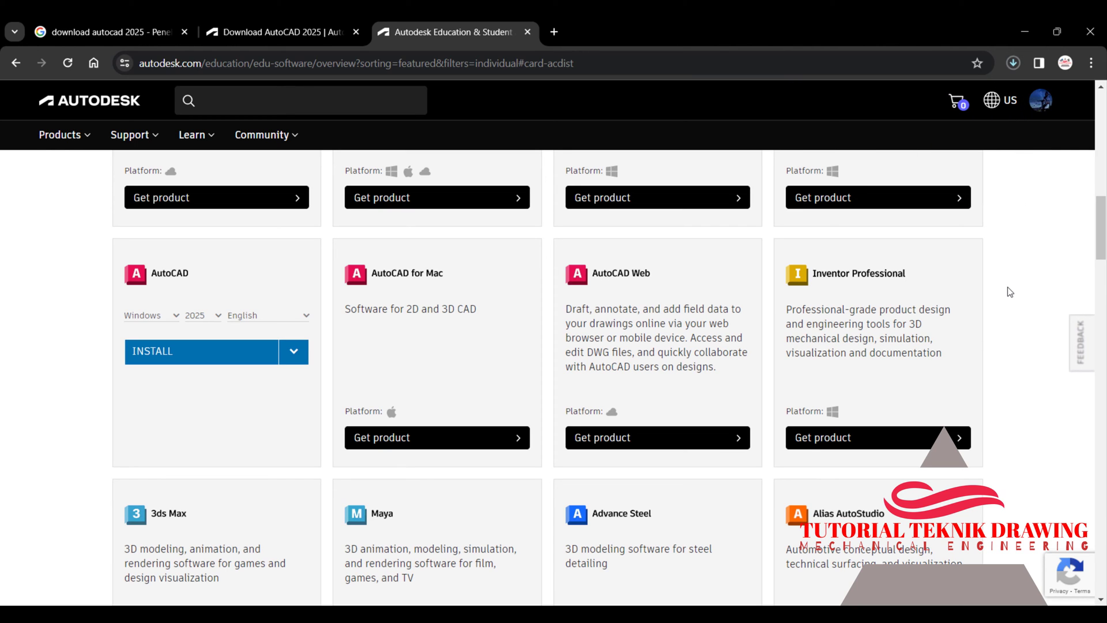
Step: Show the 13,5 MB Autodesk_AutoCAD_2025 setup file selected in the maximized Downloads folder
key("ctrl+j")
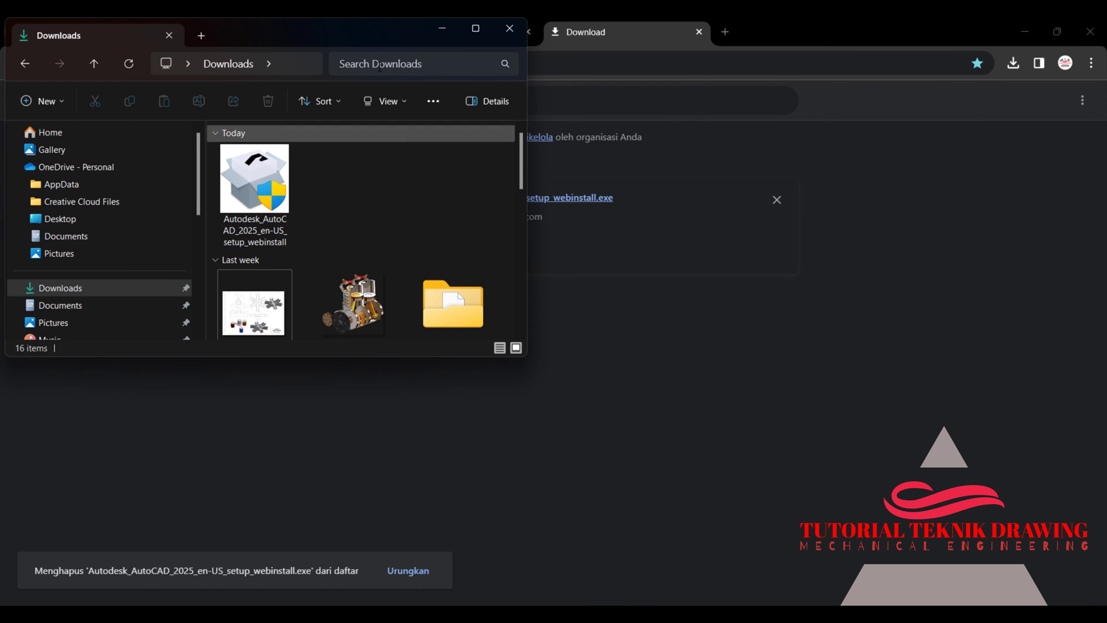
left_click(475, 32)
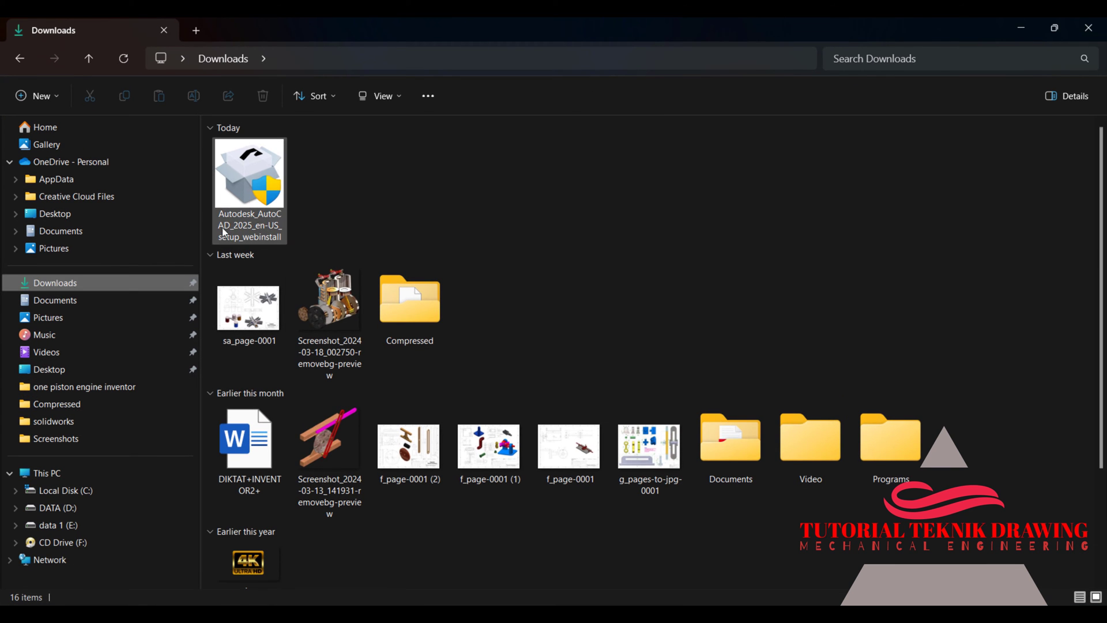
left_click(251, 181)
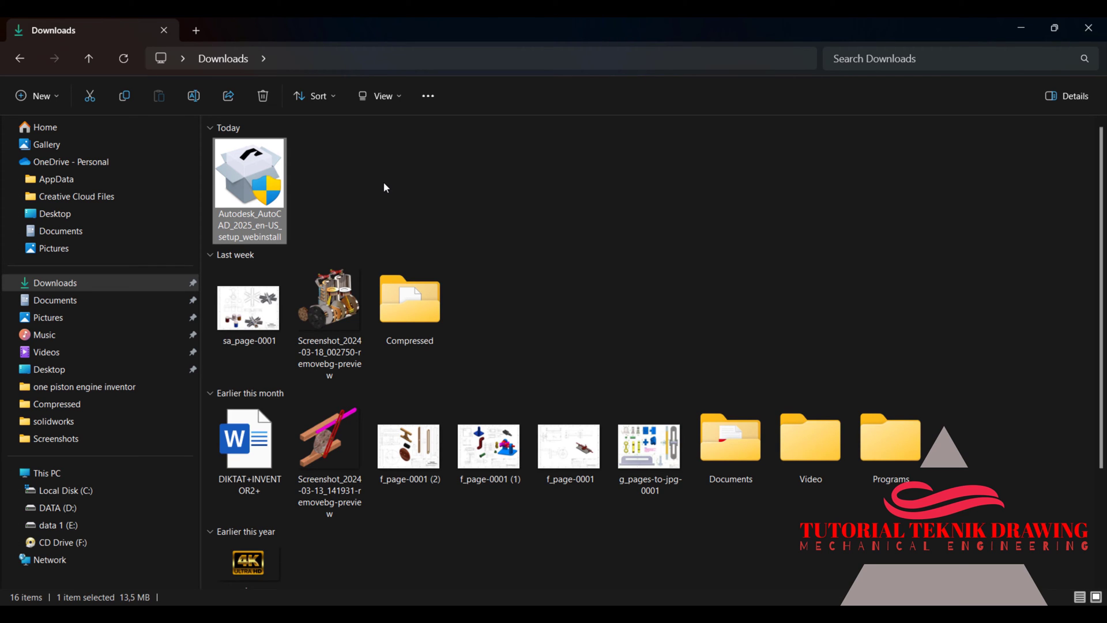
Step: Run the Autodesk_AutoCAD_2025 setup file with Open from its right-click menu
right_click(249, 175)
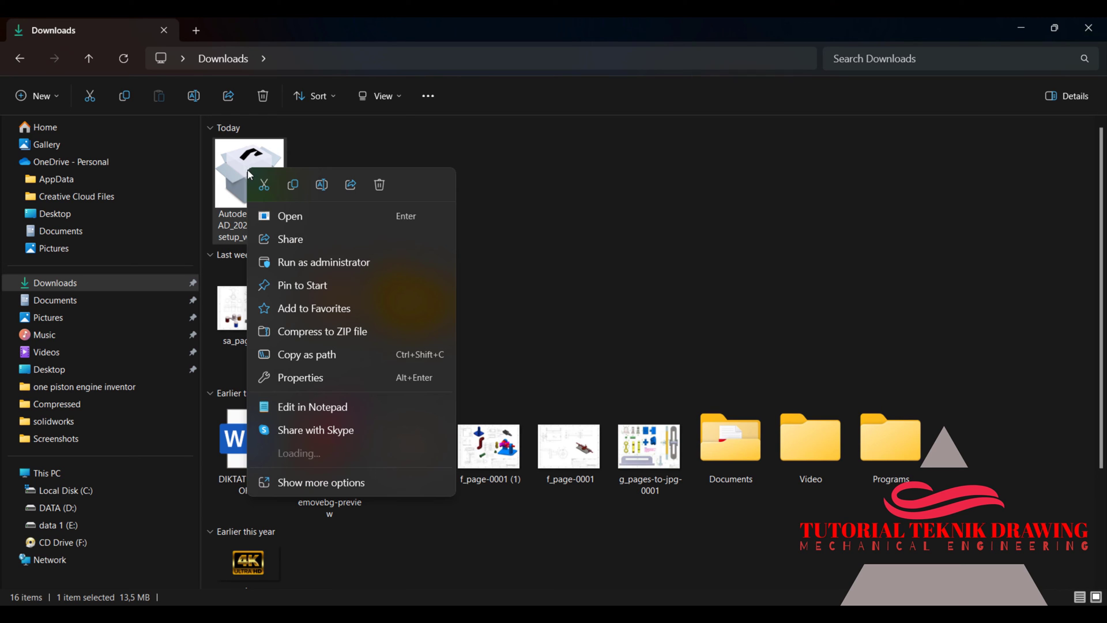
left_click(310, 215)
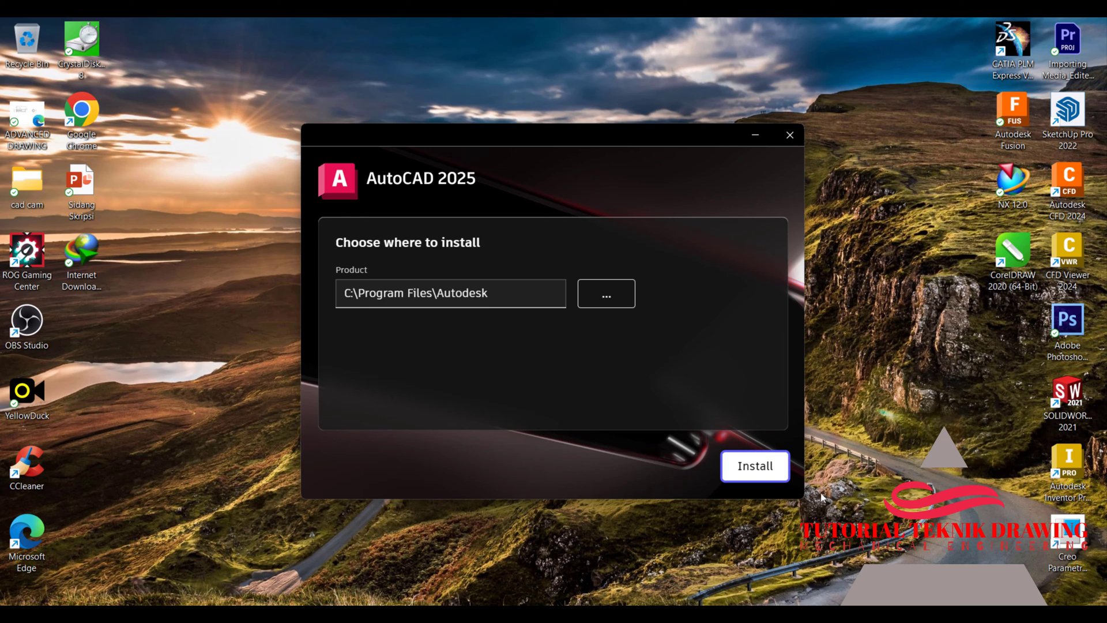
Step: Install AutoCAD 2025 into C:\Program Files\Autodesk and dismiss the completed installer's restart prompt
left_click(755, 477)
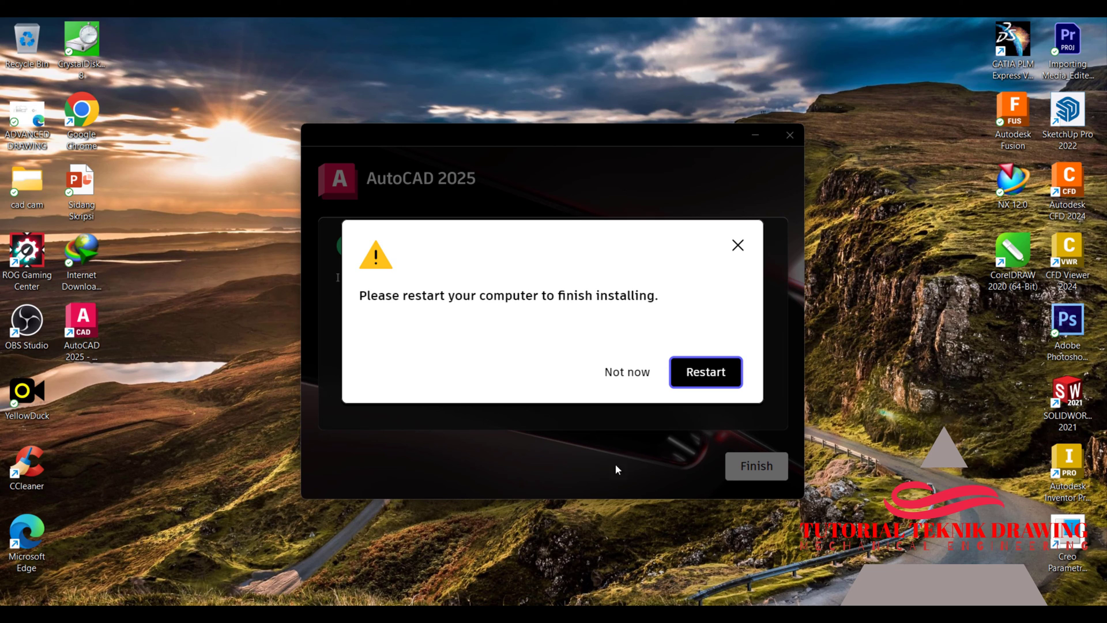
key("alt+Tab")
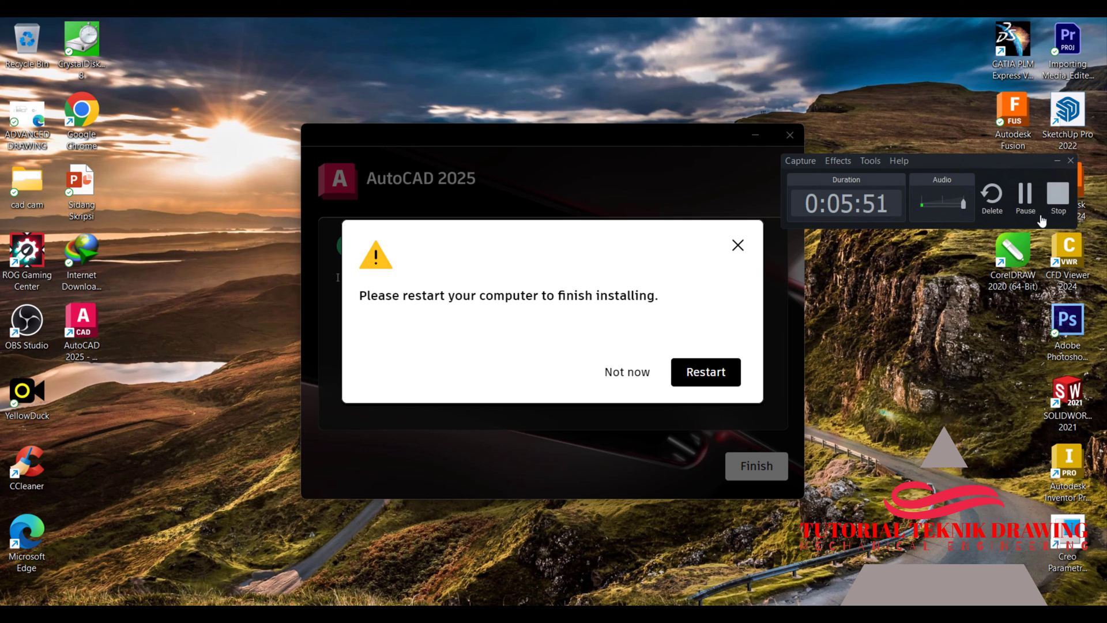
left_click(1057, 196)
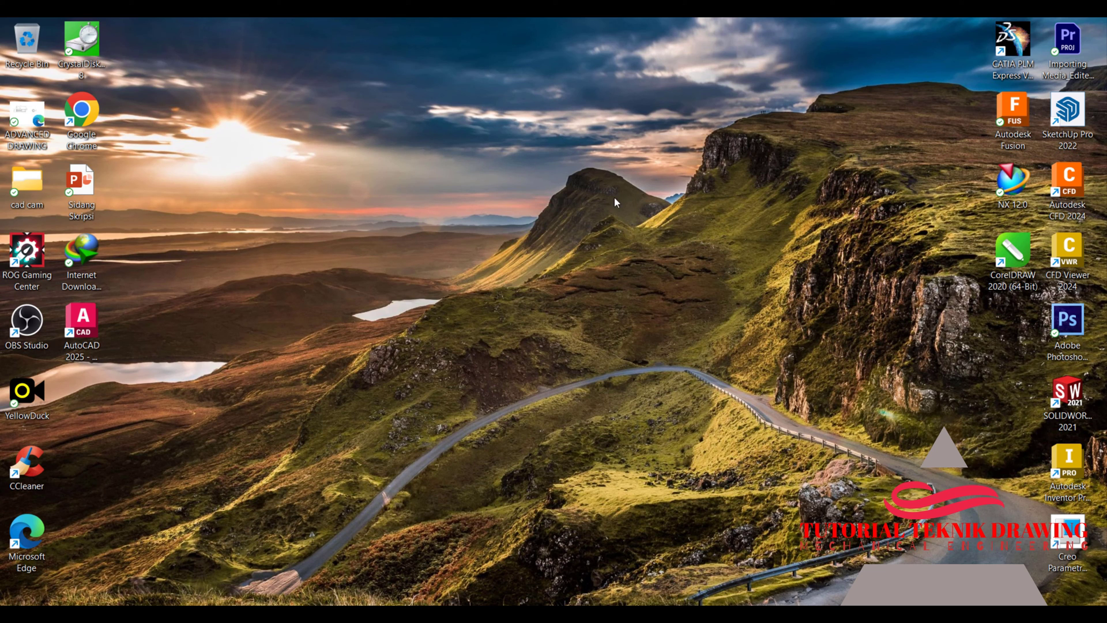
Step: Refresh the desktop and start AutoCAD 2025 from its new desktop shortcut
right_click(556, 124)
left_click(616, 186)
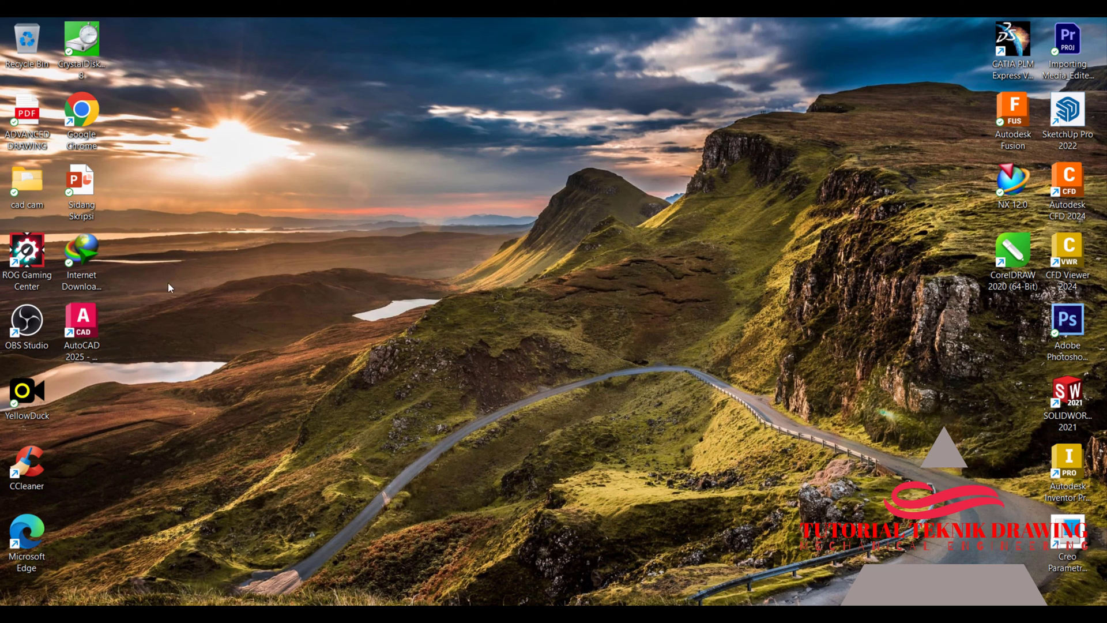
double_click(98, 313)
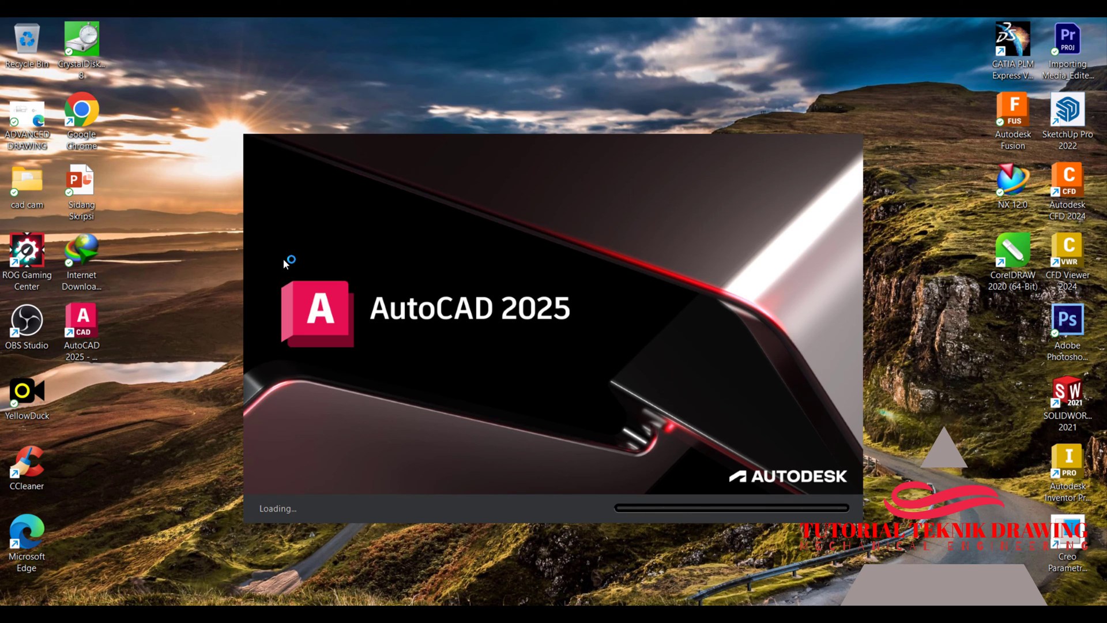
Step: Refresh the desktop while AutoCAD loads, then choose Always reassociate DWG files with AutoCAD
right_click(143, 136)
left_click(164, 191)
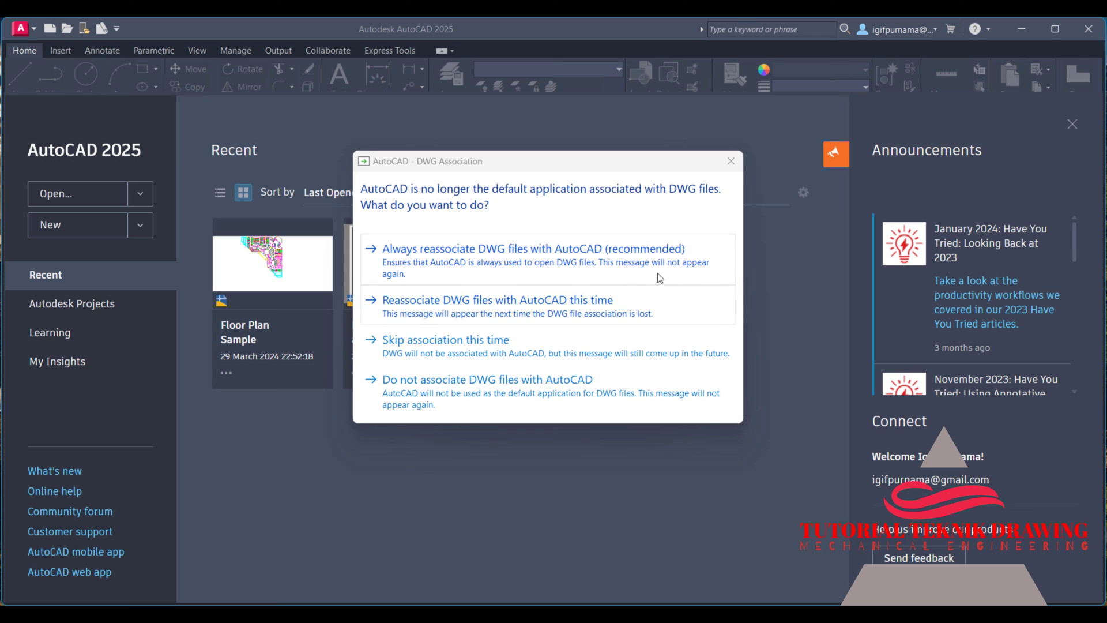
left_click(450, 254)
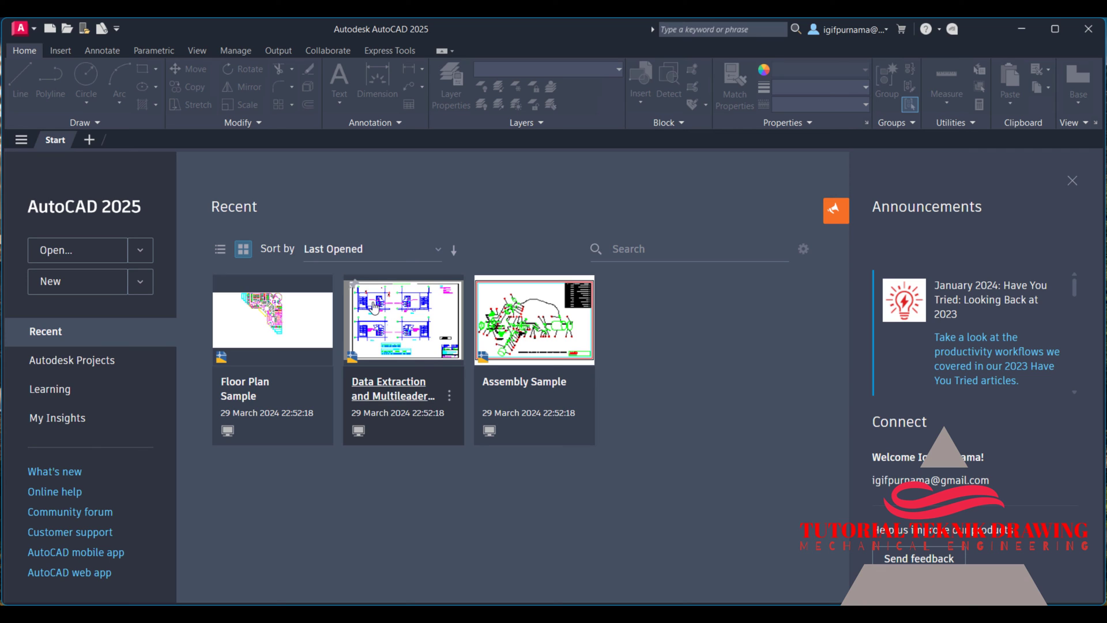
Step: Review the signed-in account menu, dismiss it, and start the blank Drawing1 from the Start page
left_click(374, 307)
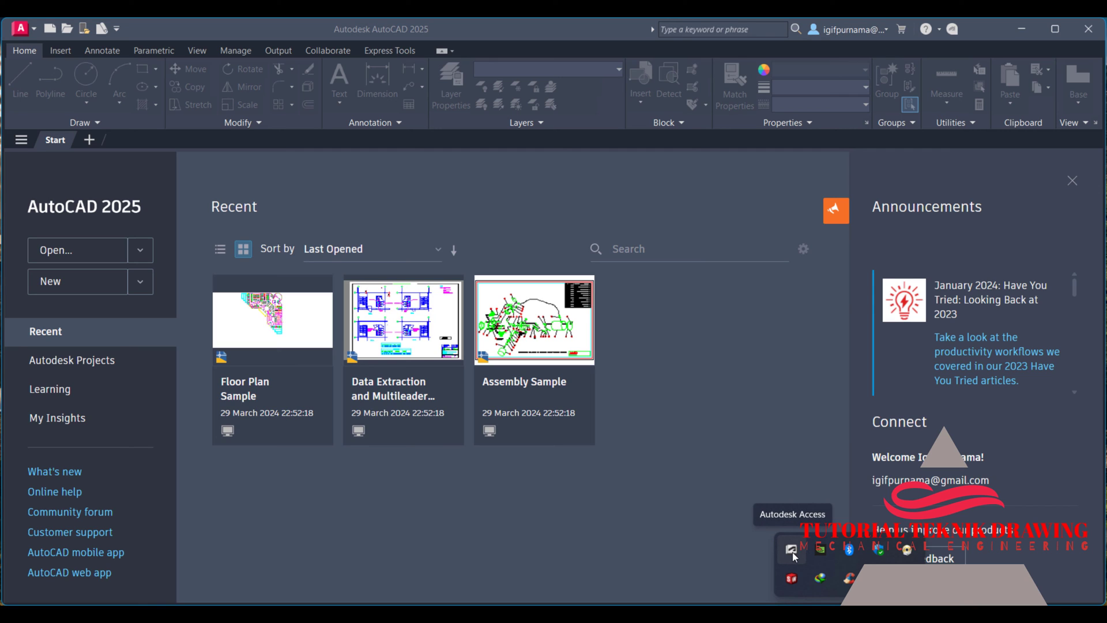
left_click(883, 29)
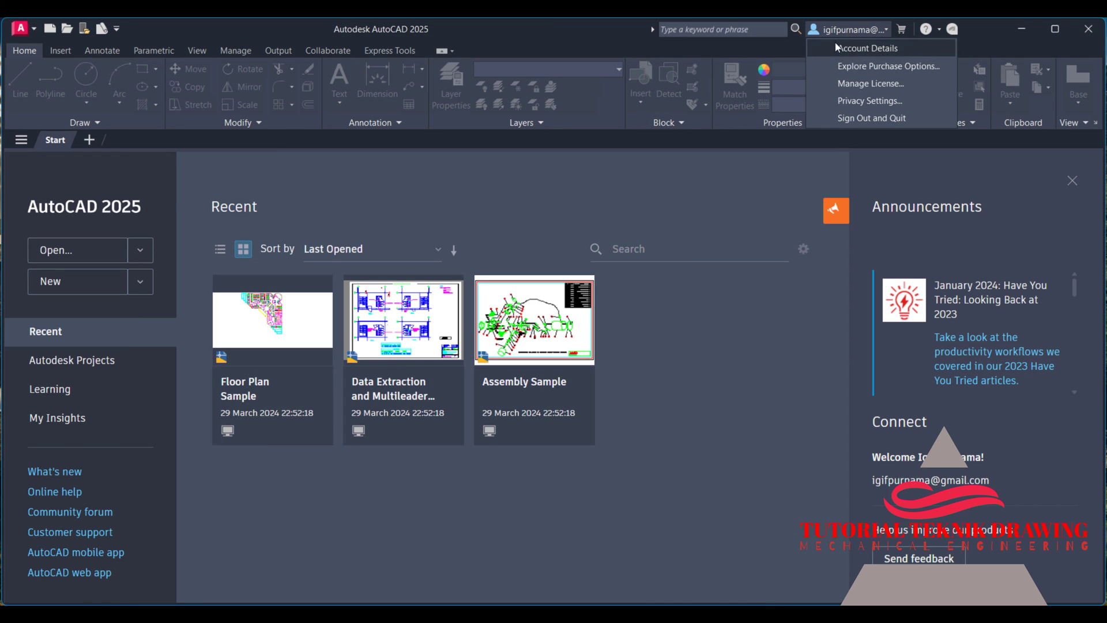
left_click(580, 33)
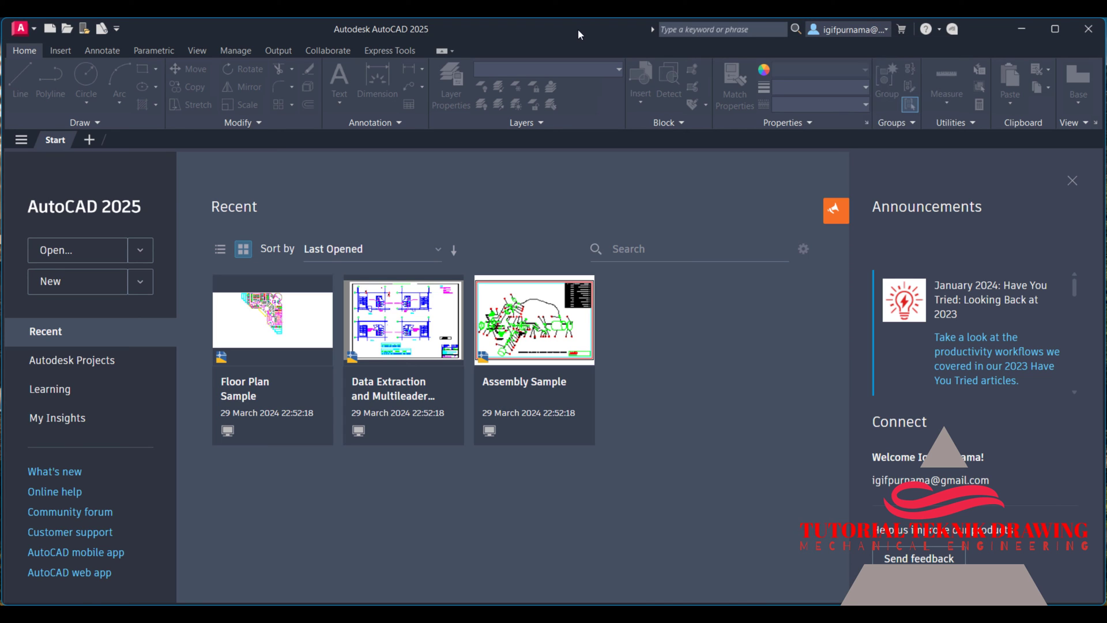
left_click(854, 34)
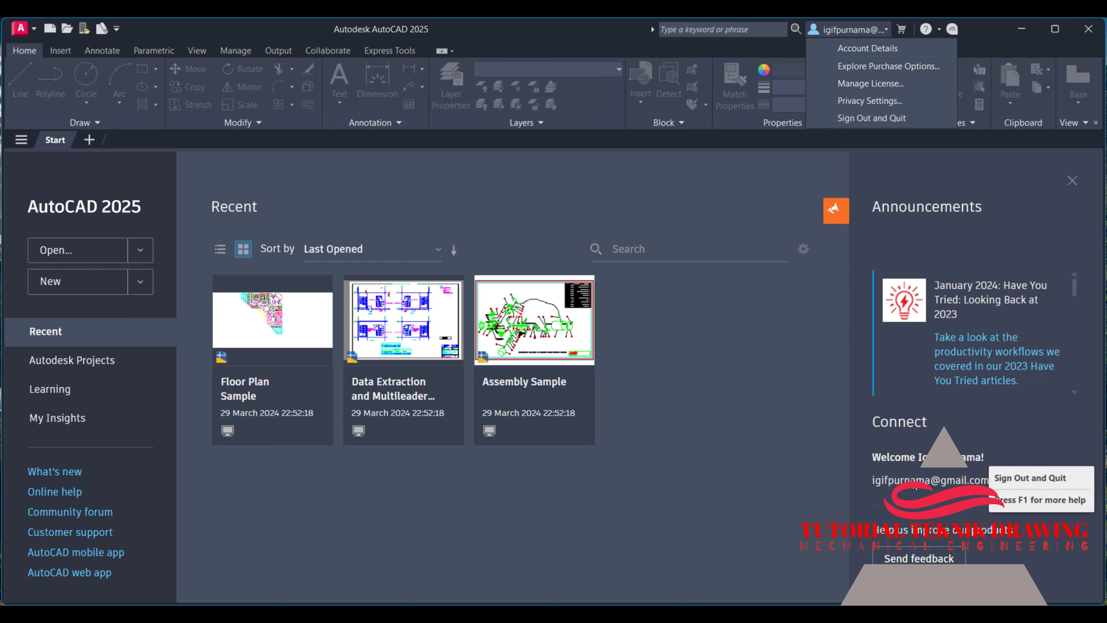
left_click(701, 185)
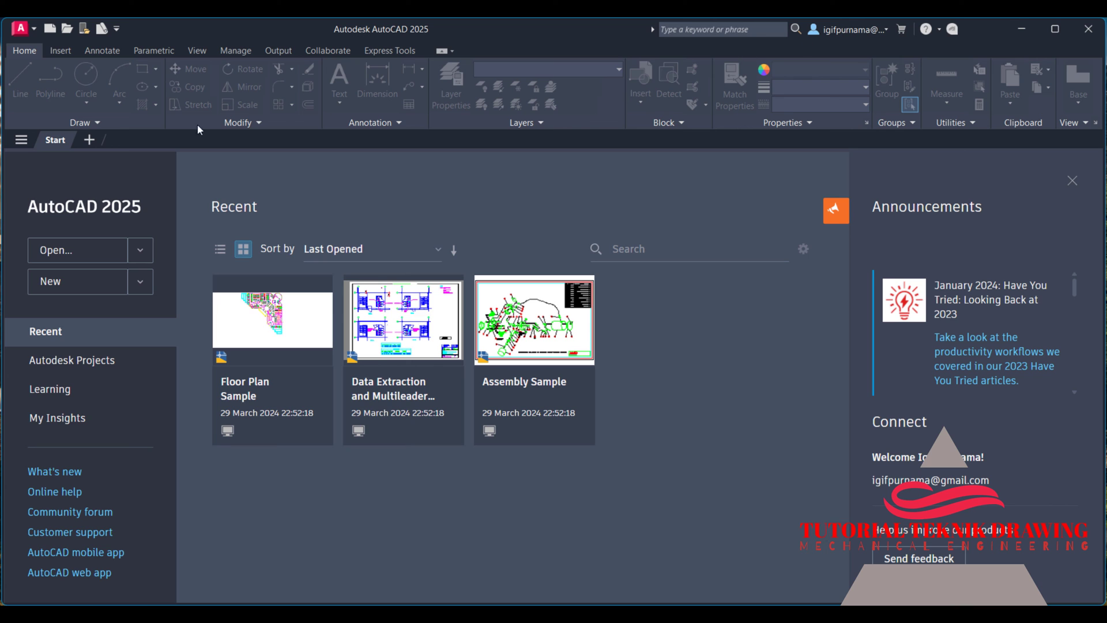
left_click(56, 282)
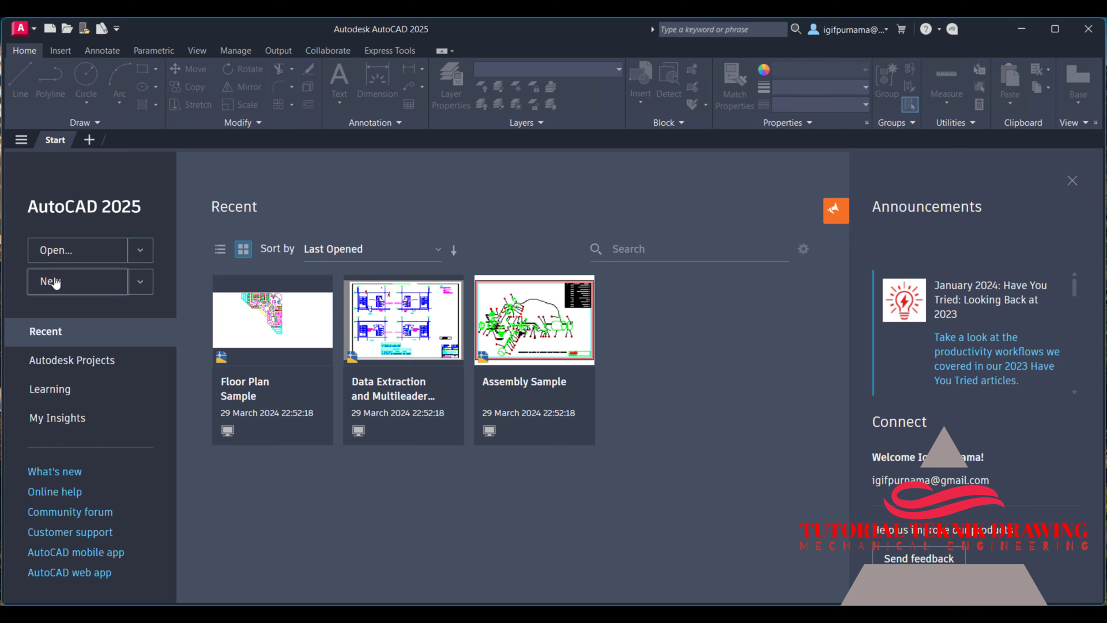